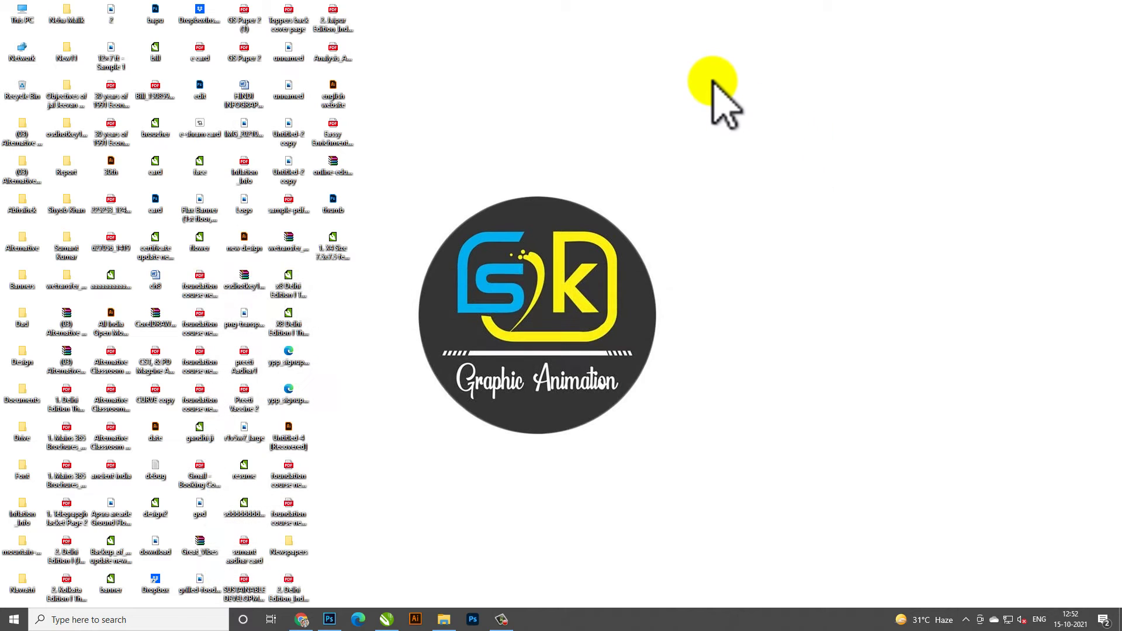
Check the 12.7 MB file size of Subscribe1 in the Resize photo folder's Properties.
right_click(711, 82)
click(742, 124)
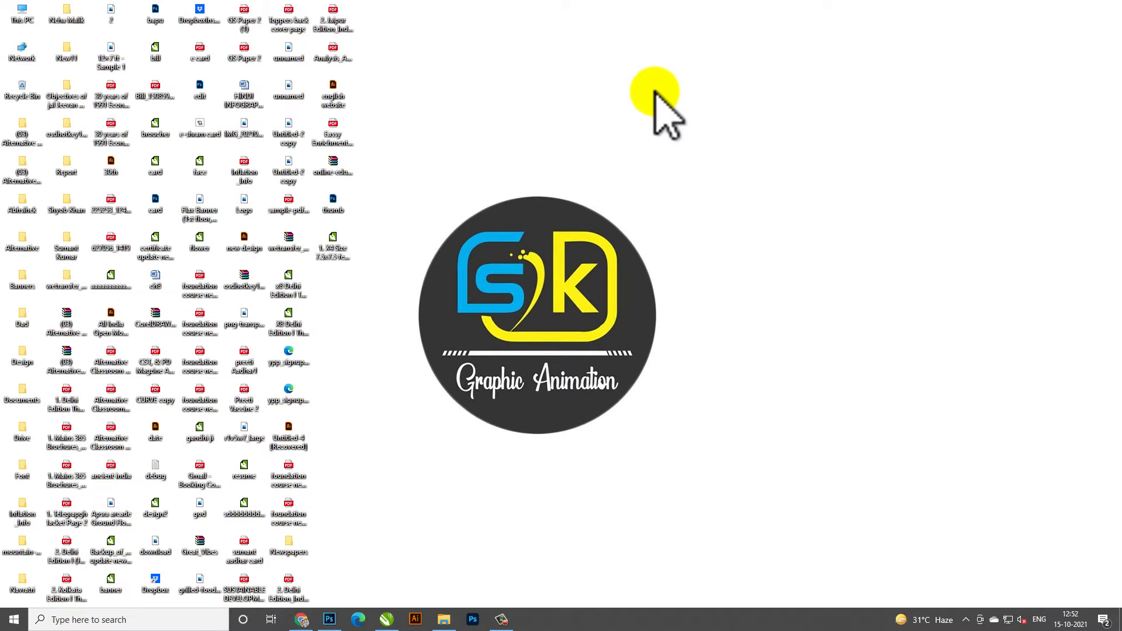
click(444, 619)
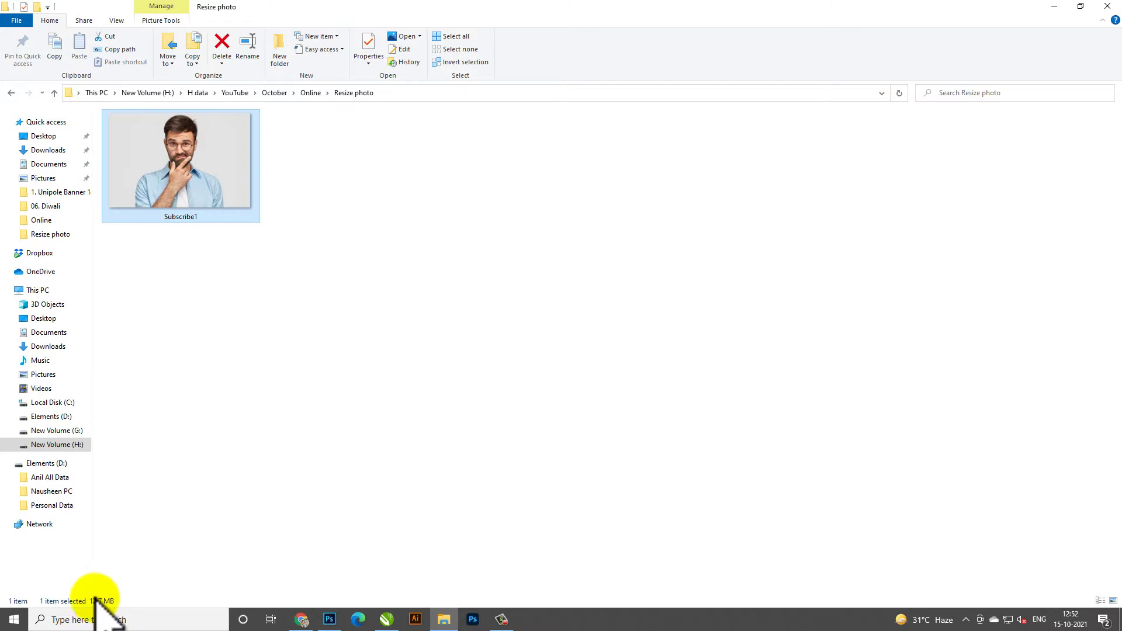
click(203, 188)
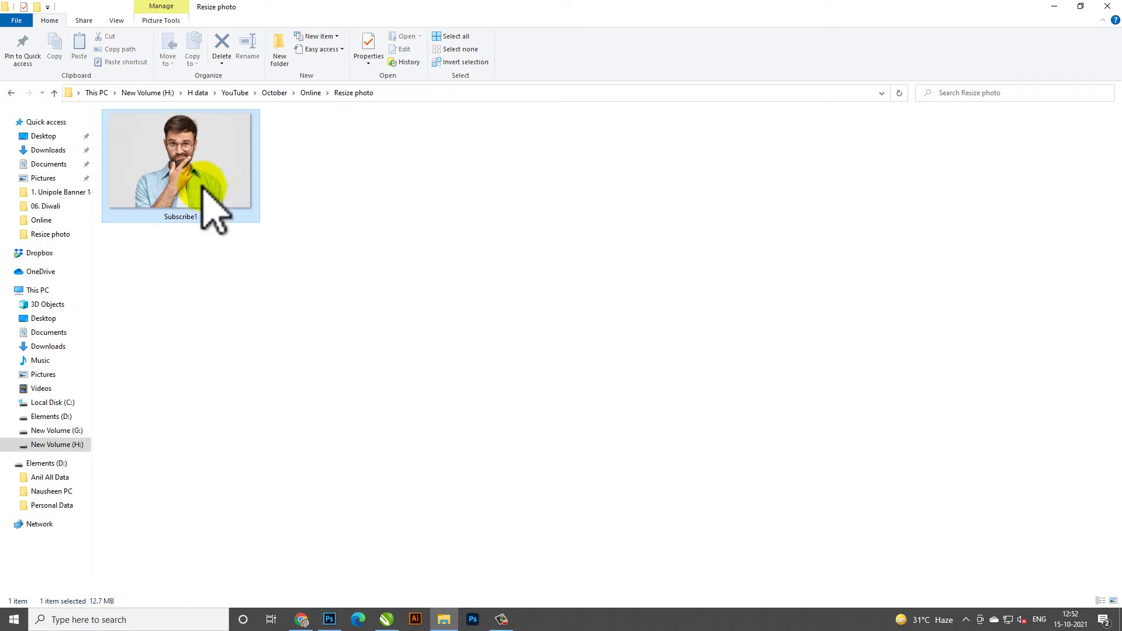
right_click(212, 187)
click(264, 593)
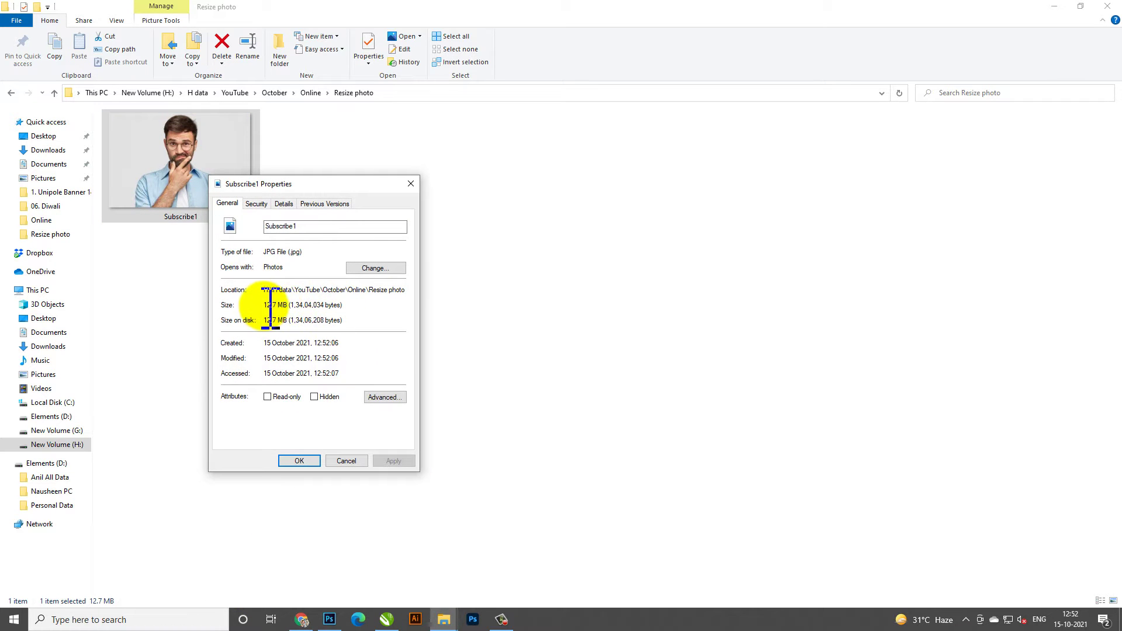
drag(316, 310, 314, 306)
click(295, 458)
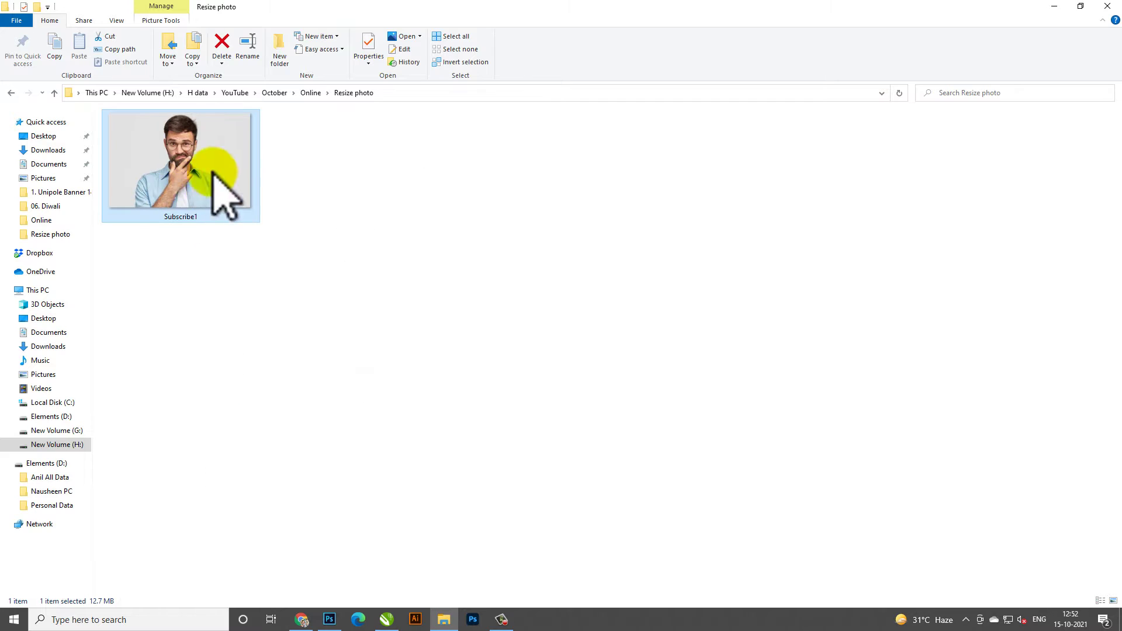
Preview Subscribe1 full-size in Photos, refresh the folder, then switch to the browser.
double_click(220, 169)
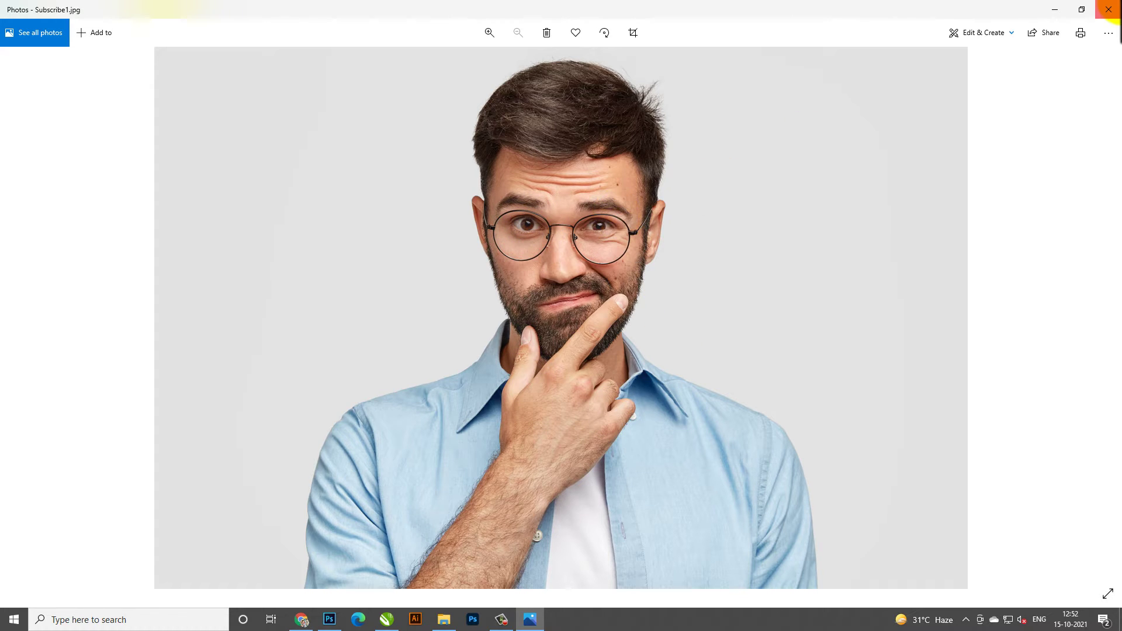
click(1109, 10)
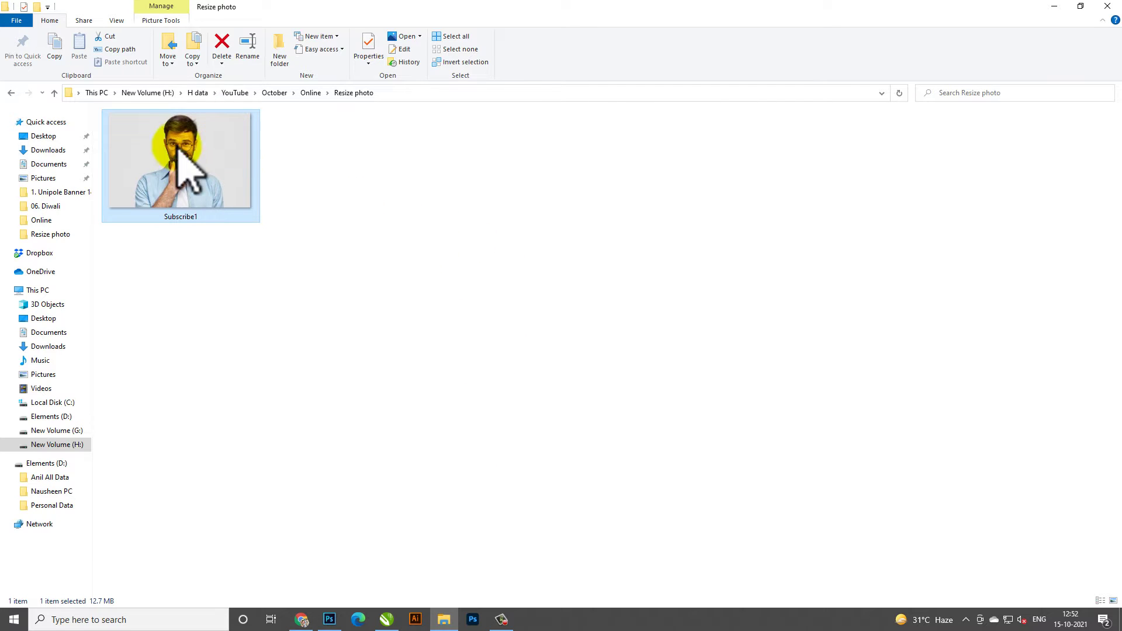
right_click(423, 214)
click(456, 261)
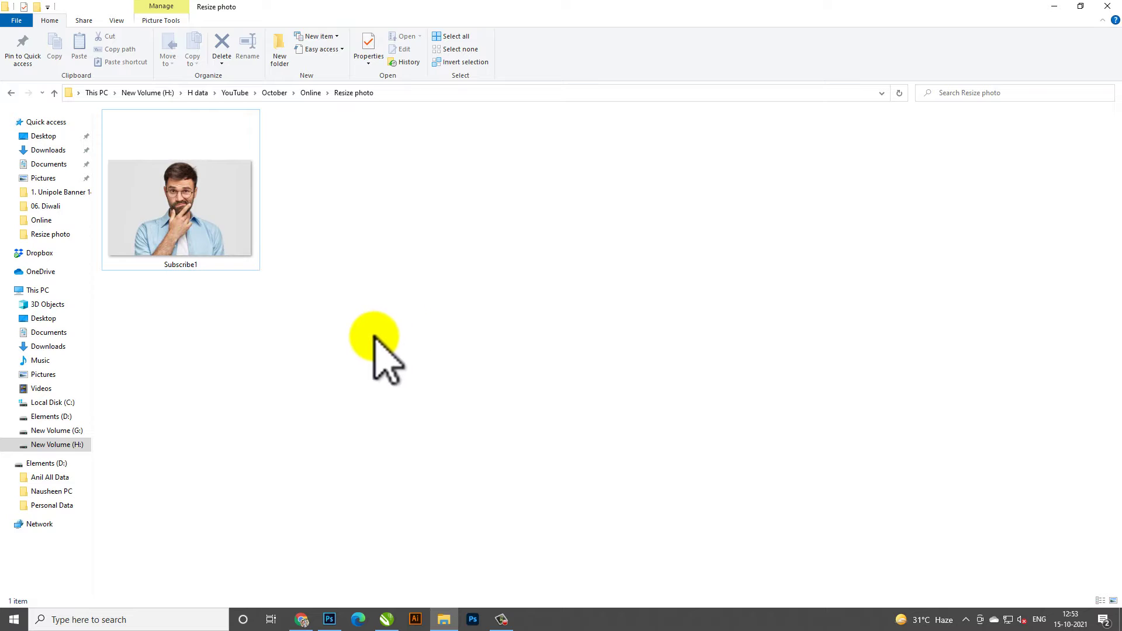
click(302, 619)
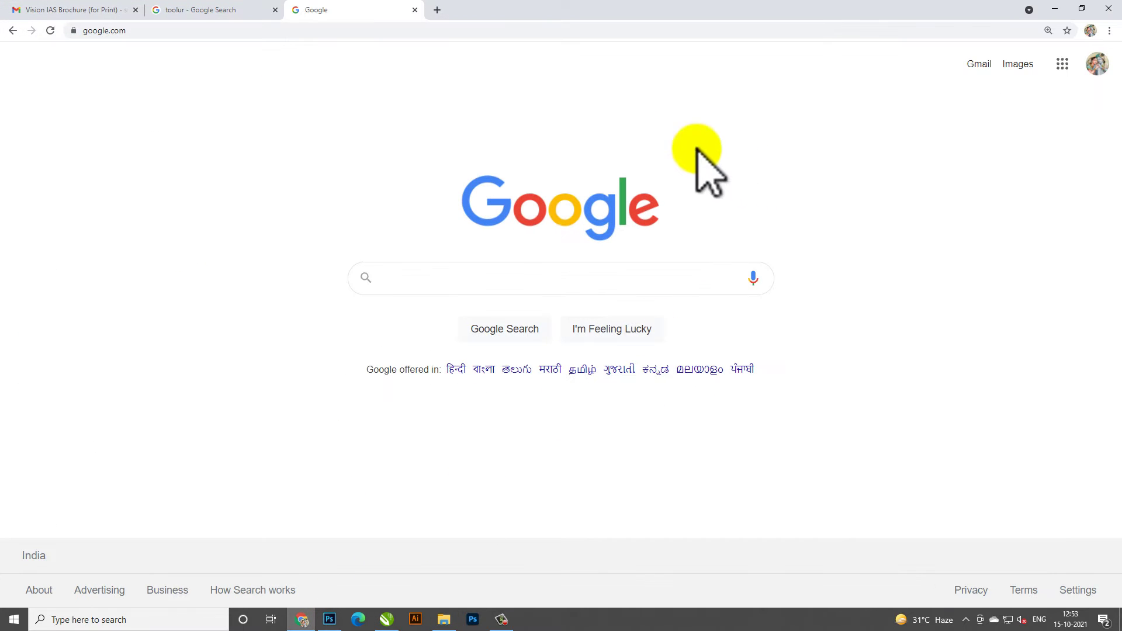
Search Google for 'toolur' and open the compressimage.toolur.com result in a background tab.
click(476, 279)
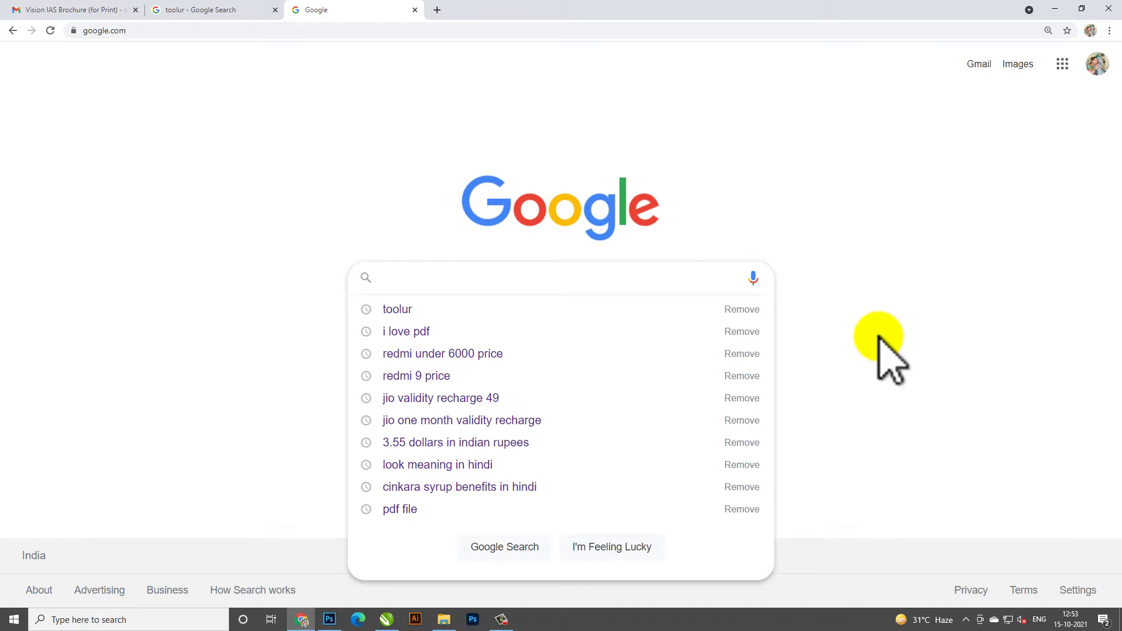
text(too)
key(Down)
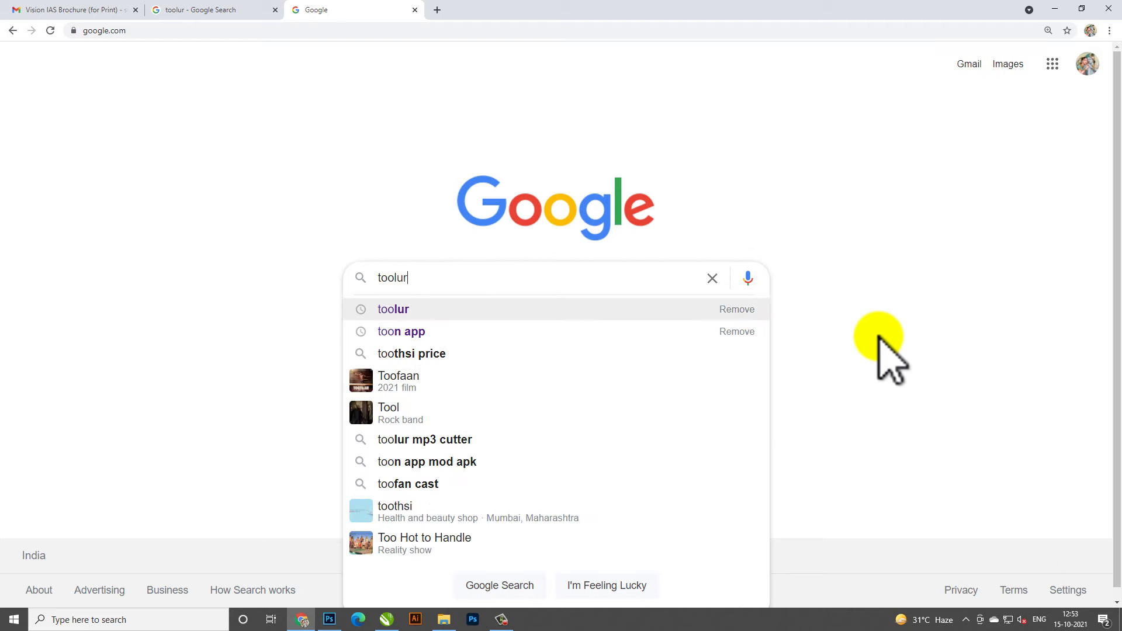
key(Return)
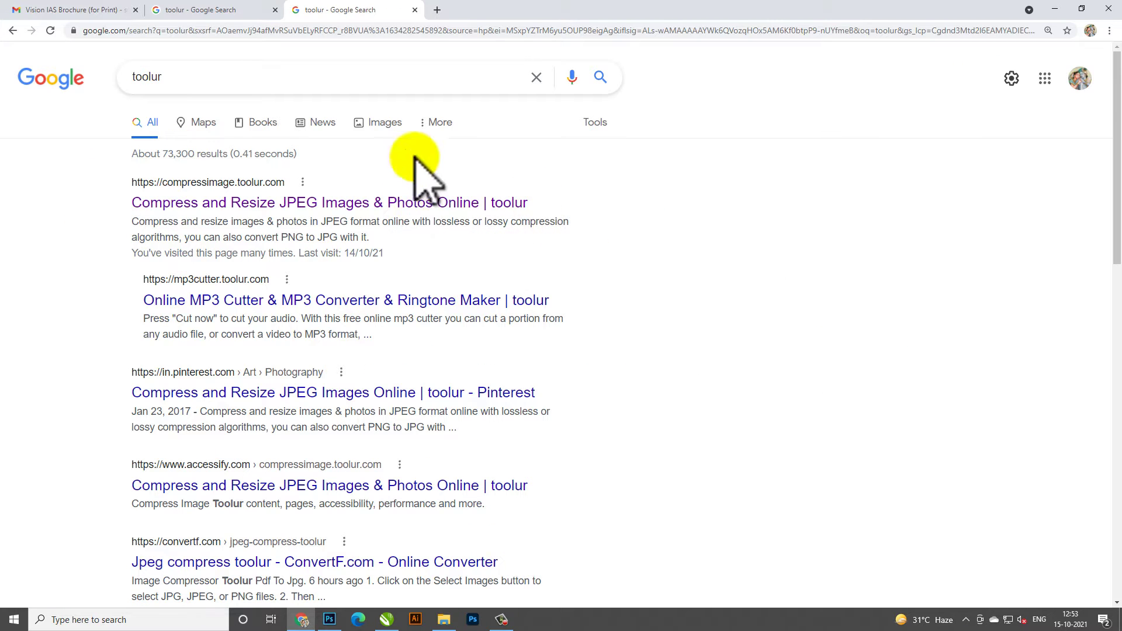
right_click(277, 206)
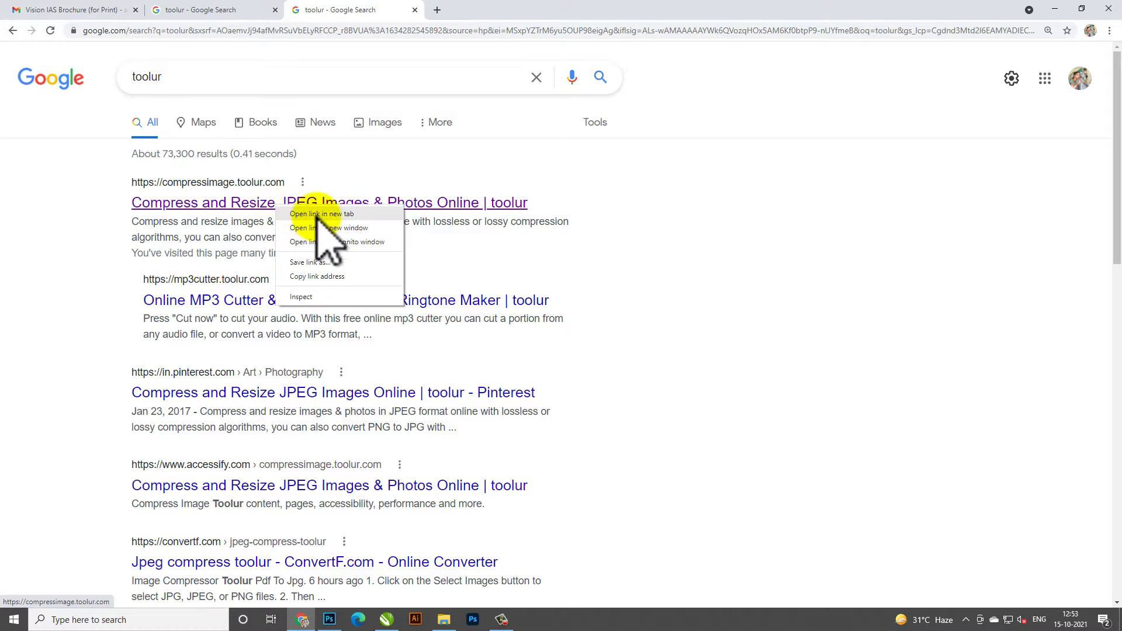
click(322, 213)
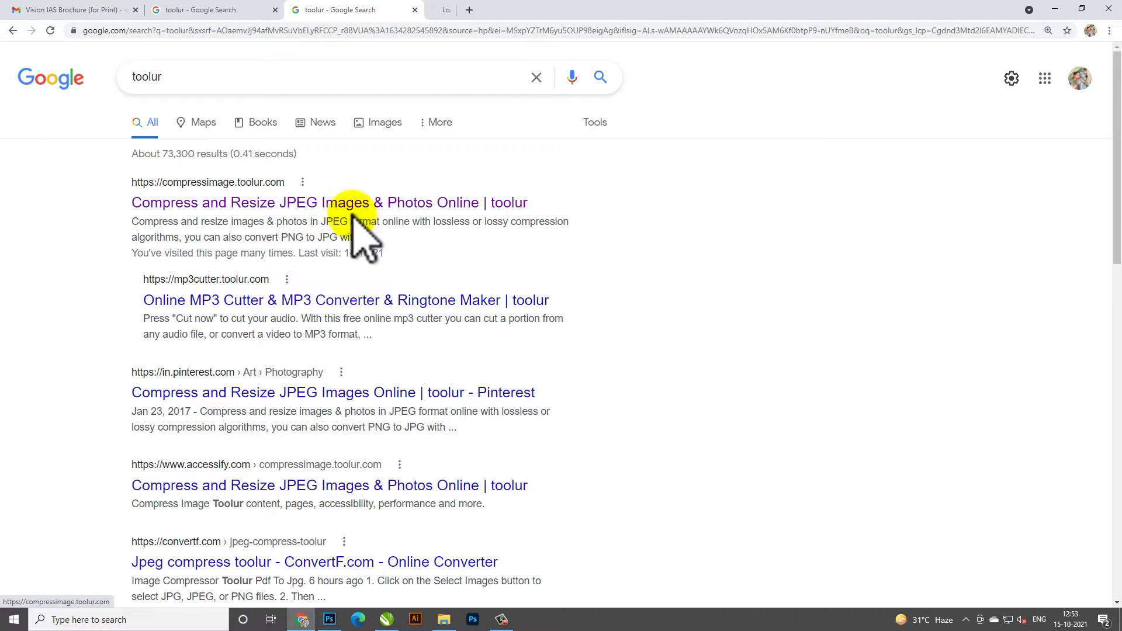
Scroll through the toolur compressor page's upload and compression settings, then back to the top.
click(535, 9)
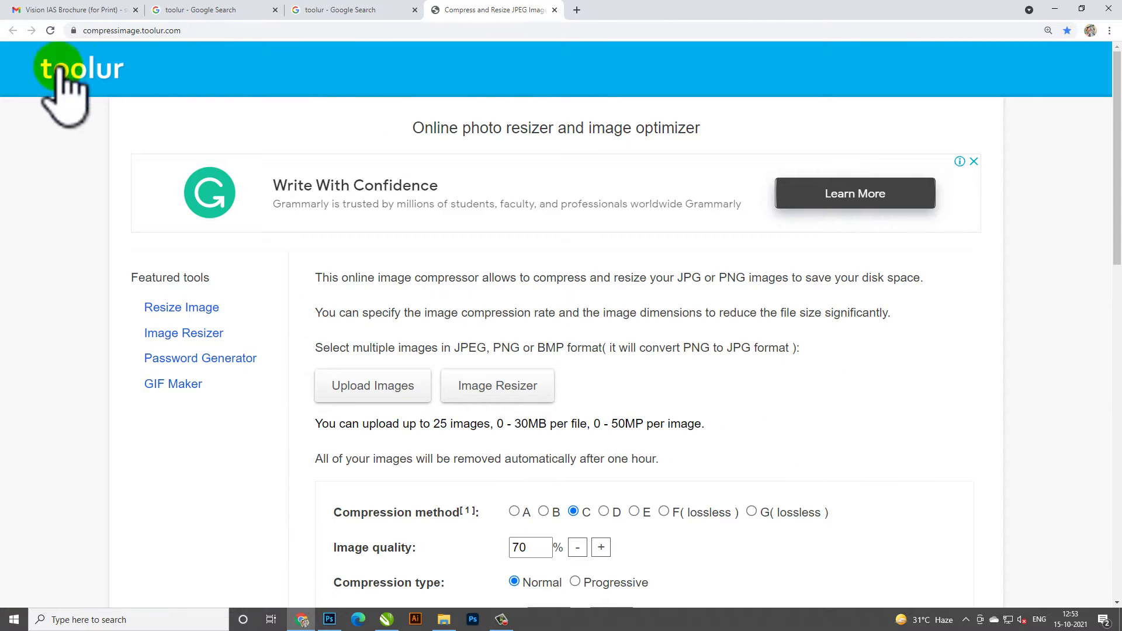
scroll(664, 464, down, 5)
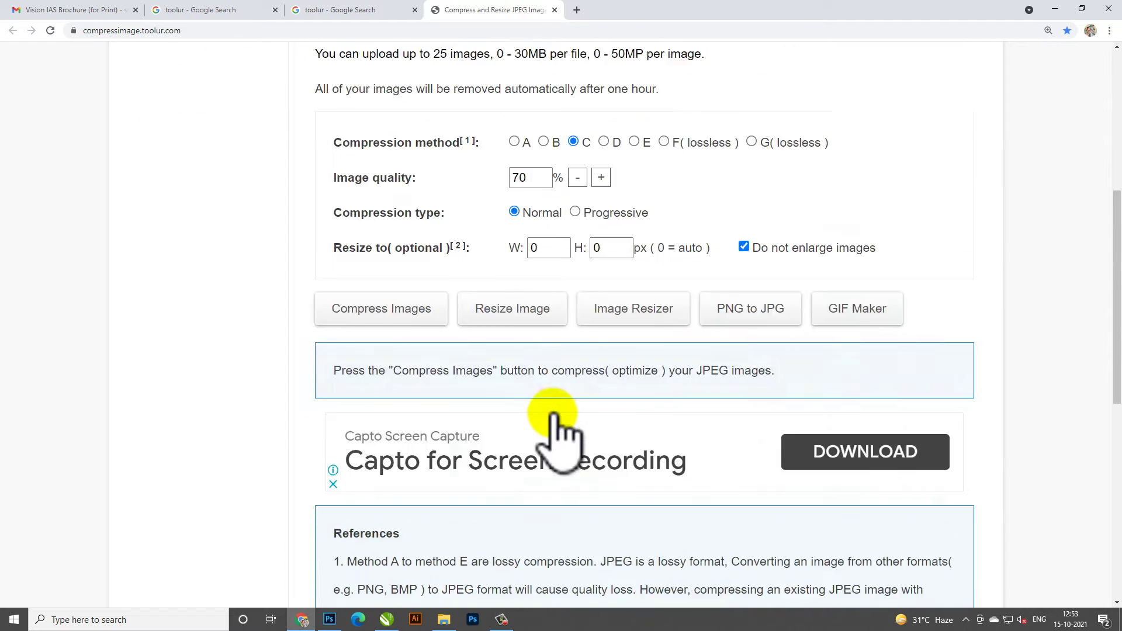
scroll(555, 426, up, 6)
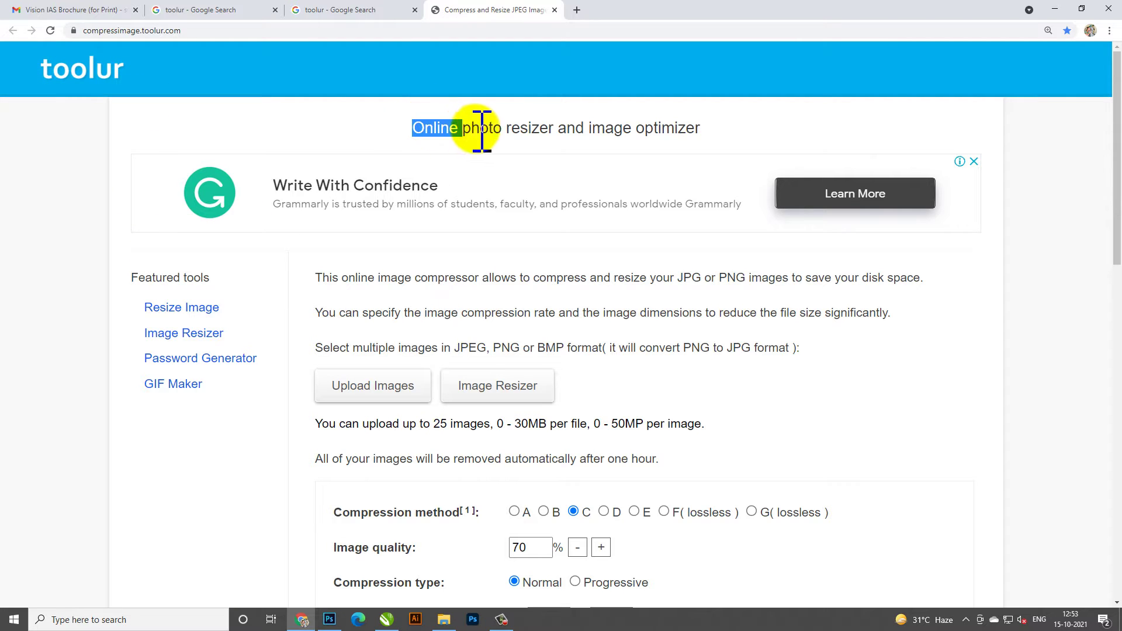
click(799, 134)
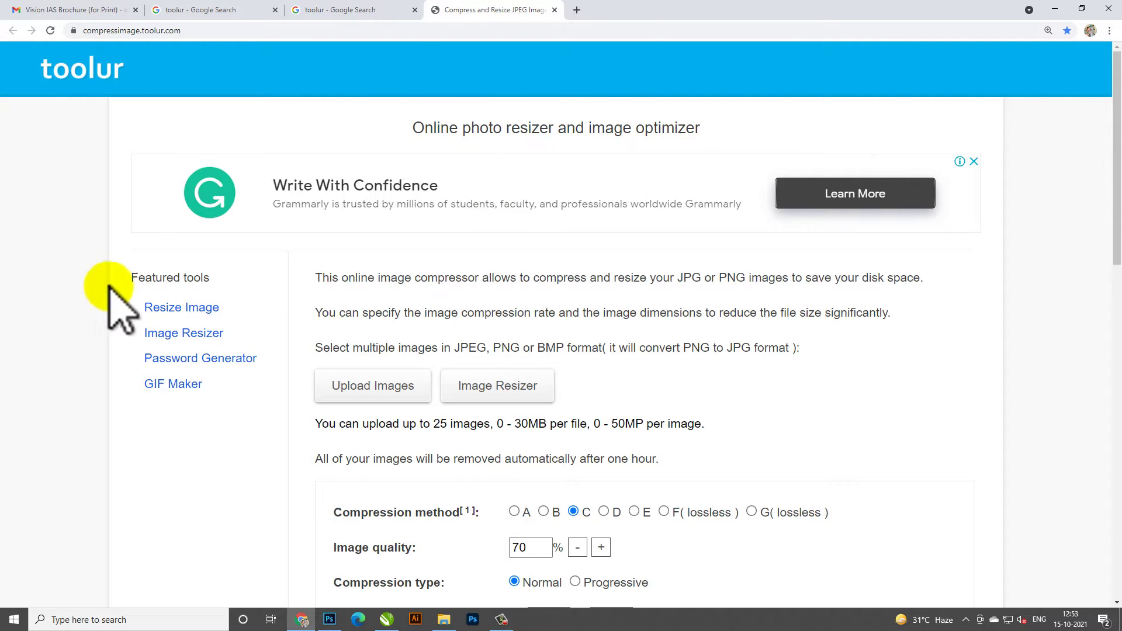
drag(139, 277, 217, 277)
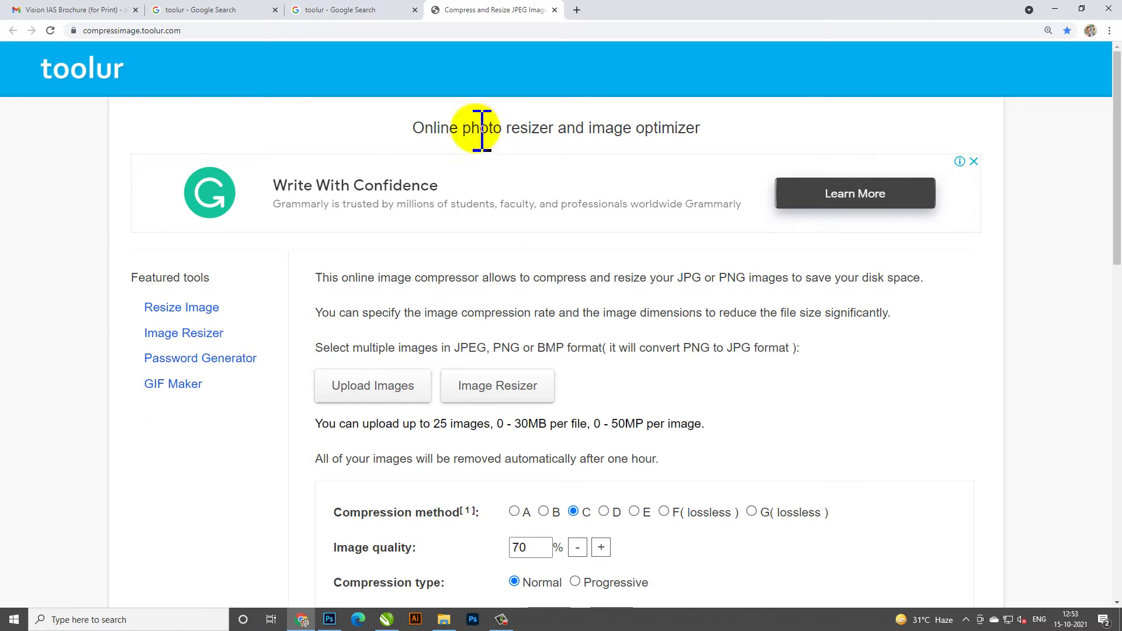
scroll(736, 539, down, 3)
scroll(735, 538, down, 3)
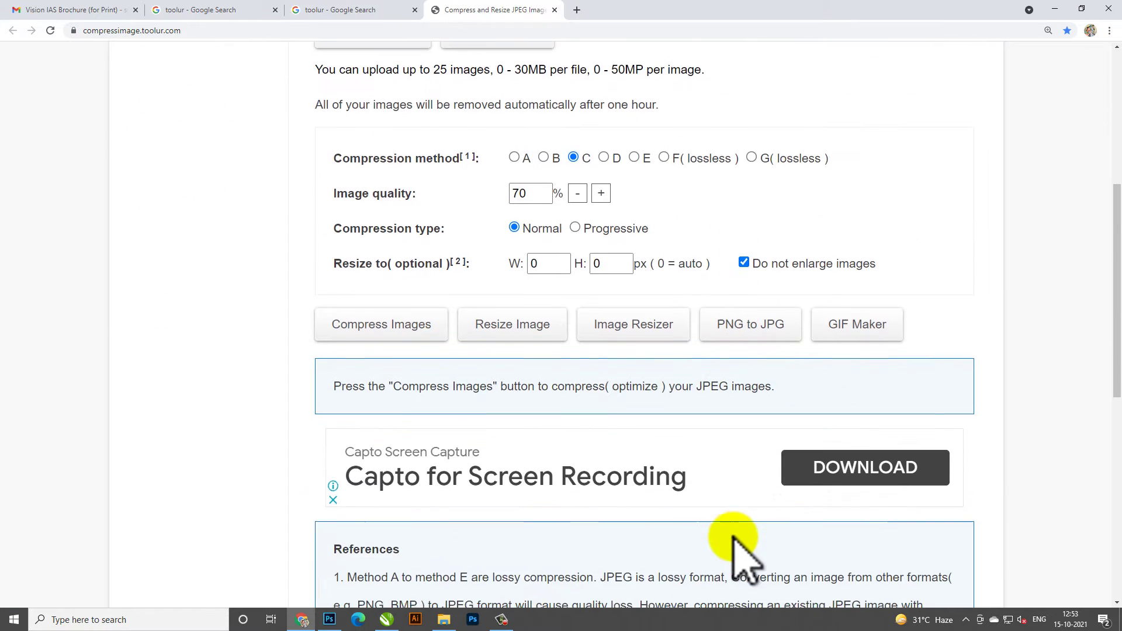
scroll(729, 540, down, 3)
scroll(743, 562, up, 5)
scroll(734, 550, up, 4)
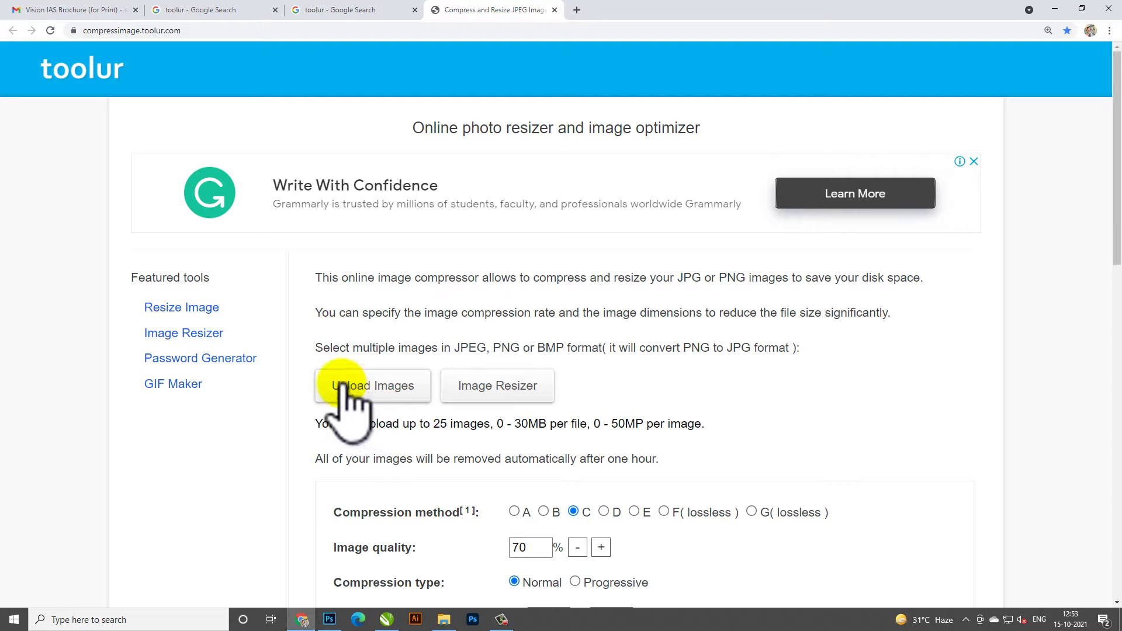
Upload Subscribe1.jpg from the Resize photo folder to toolur.
click(374, 390)
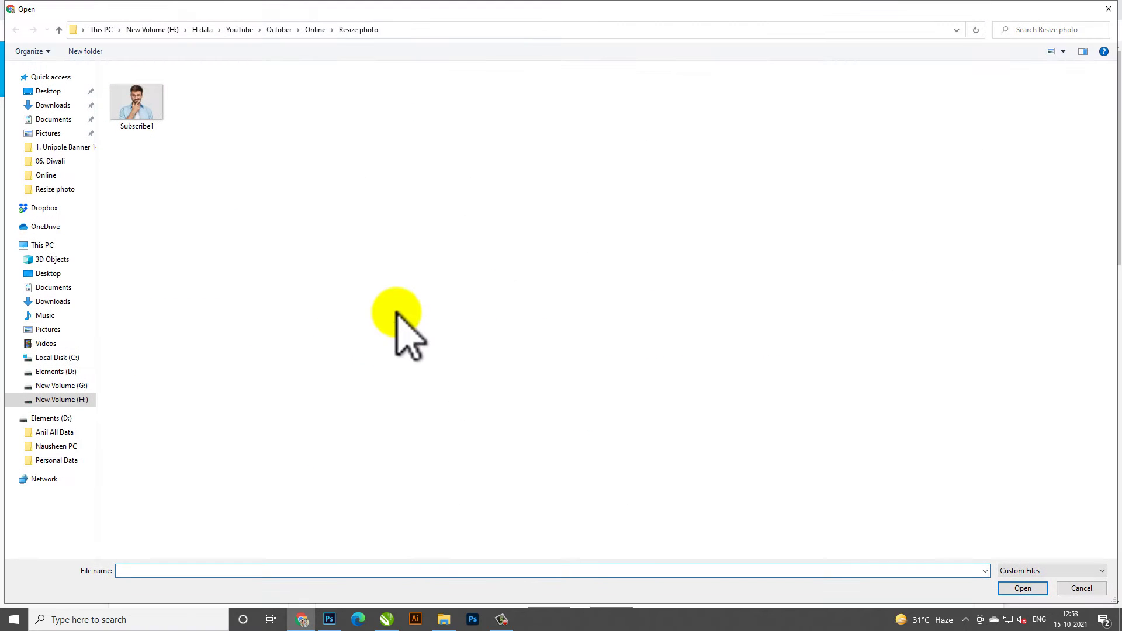
scroll(530, 288, up, 2)
scroll(517, 274, up, 1)
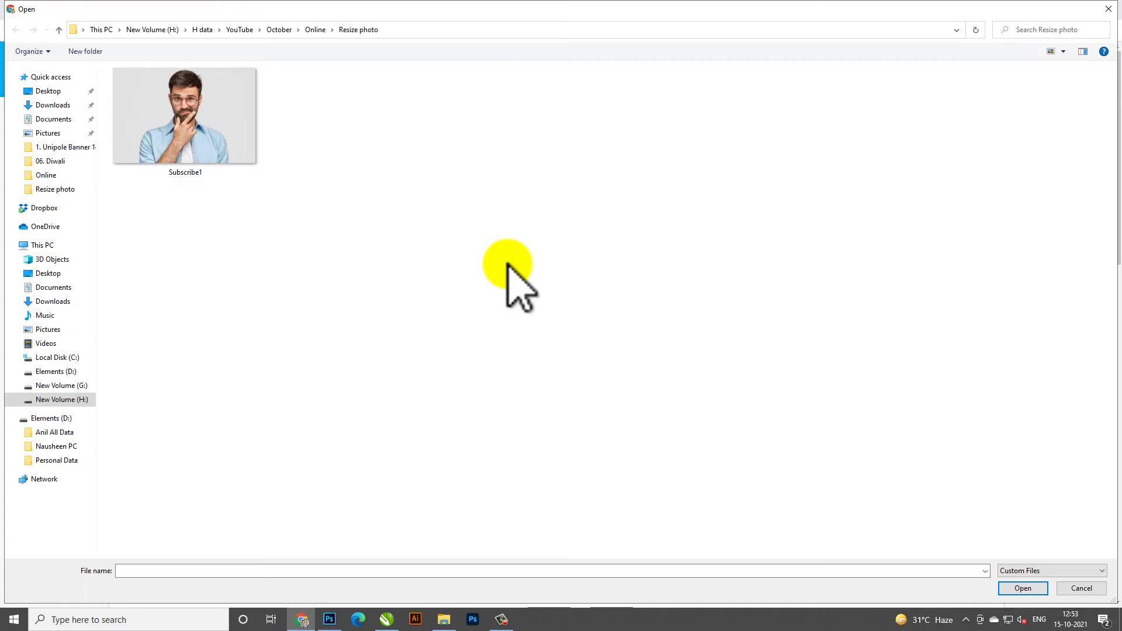
key(alt+Up)
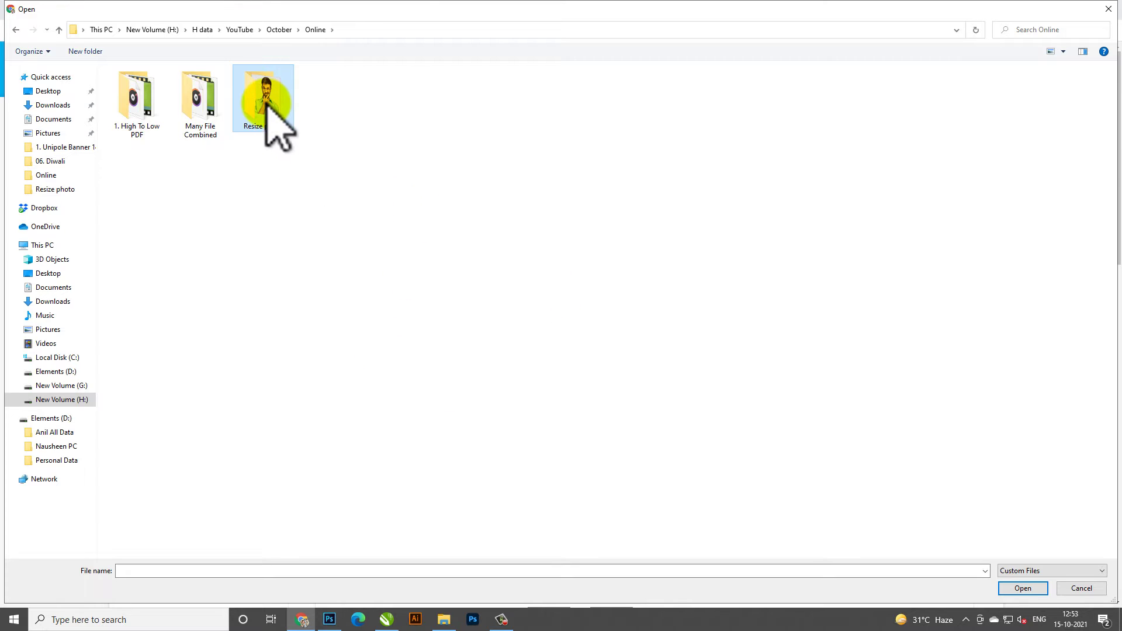
double_click(266, 102)
click(176, 150)
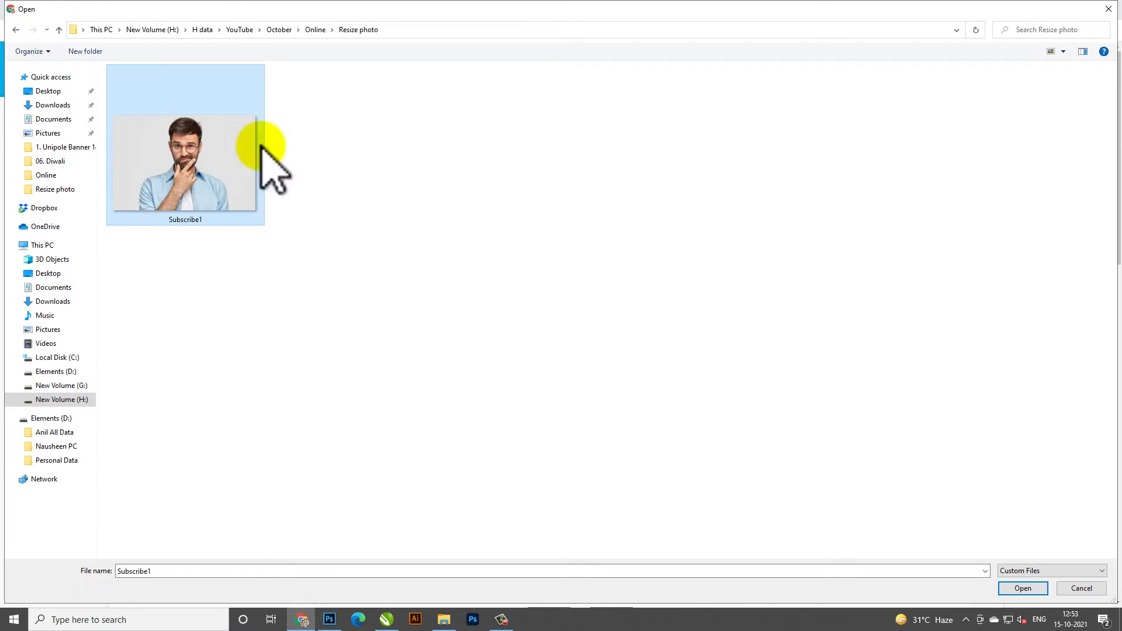
click(1023, 589)
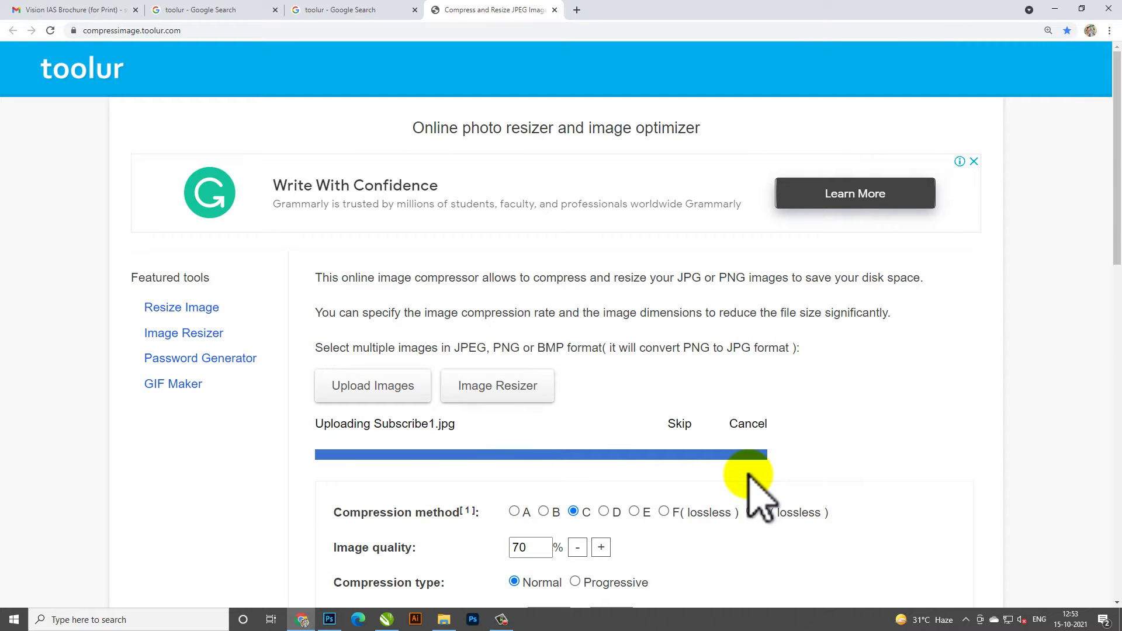
scroll(350, 401, down, 2)
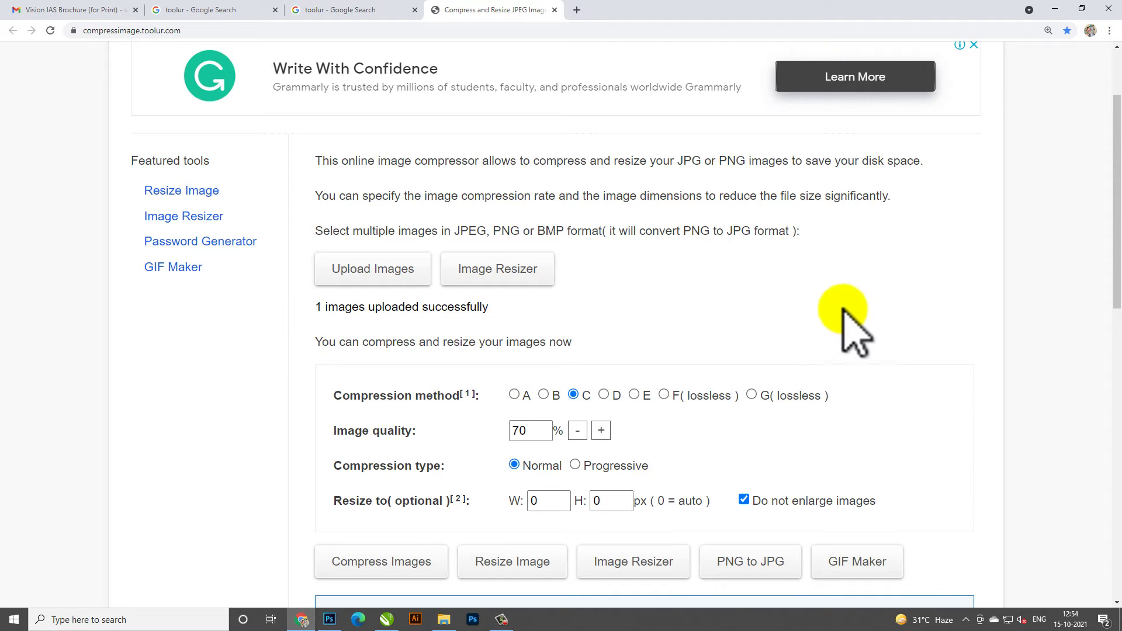
Compress with method C, 70% quality and Normal type, reducing 12.8 MB to 1.6 MB.
scroll(350, 383, down, 1)
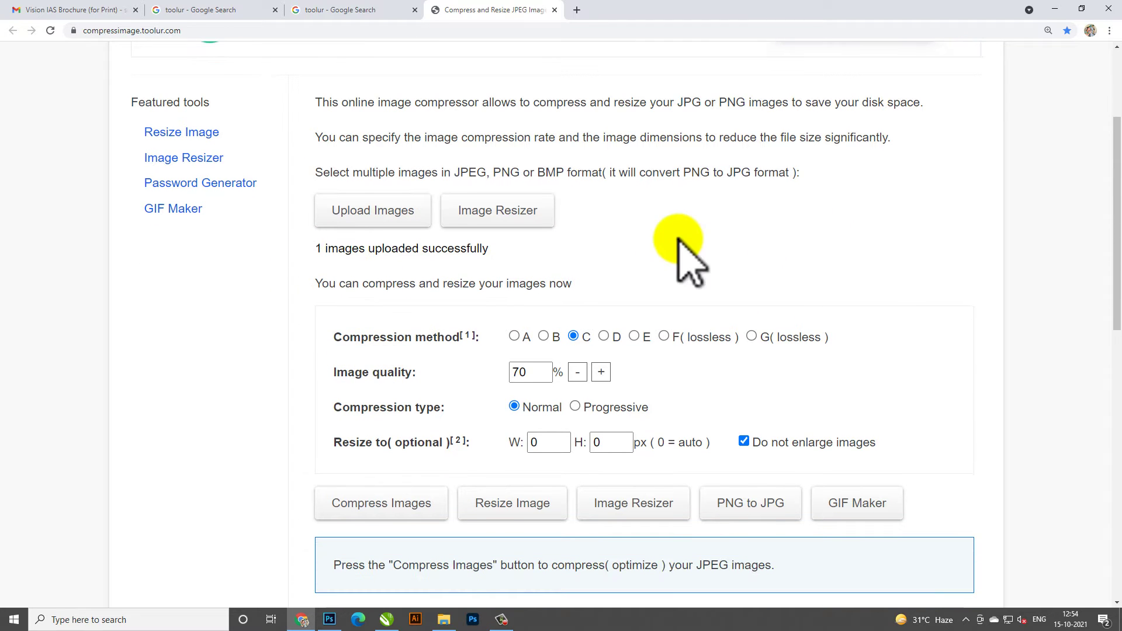
drag(333, 334, 426, 339)
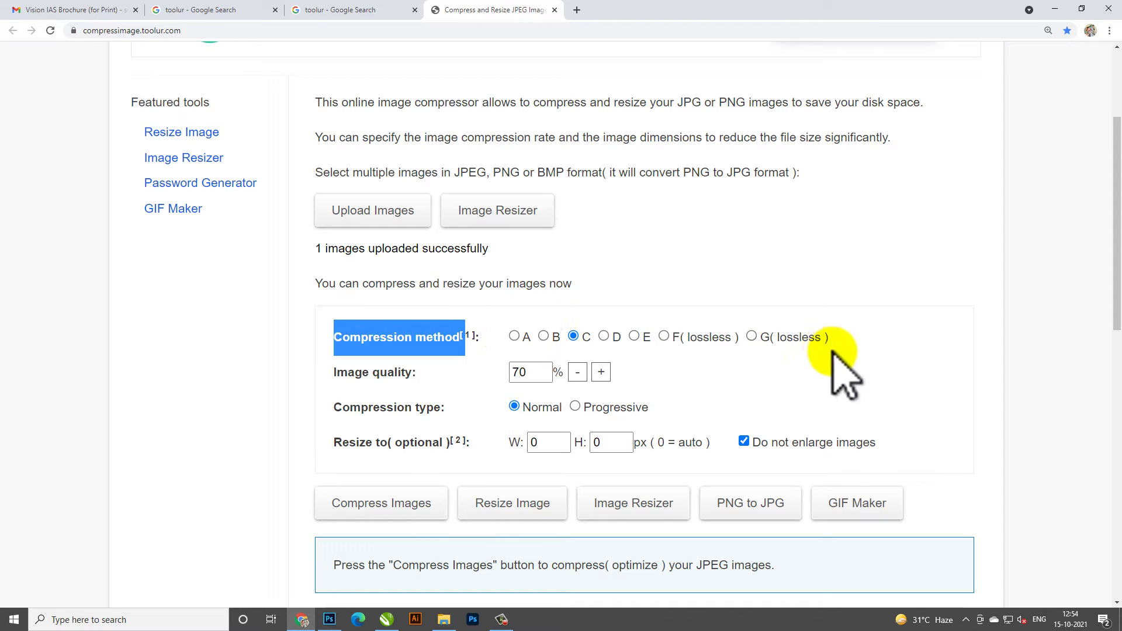
click(387, 345)
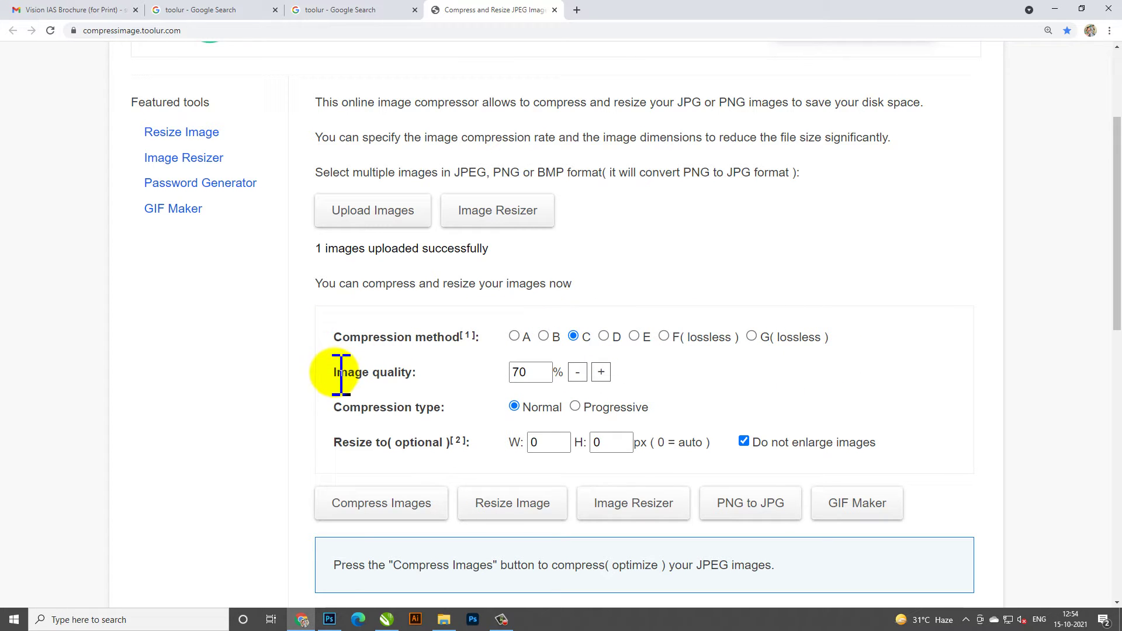
click(671, 376)
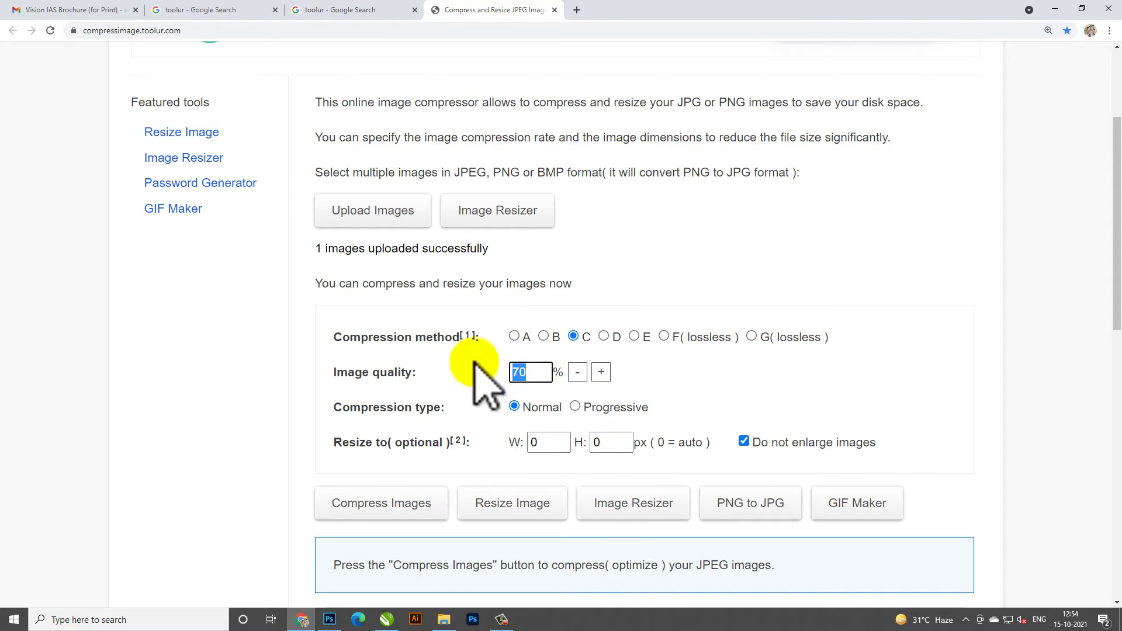
click(696, 432)
scroll(702, 351, down, 1)
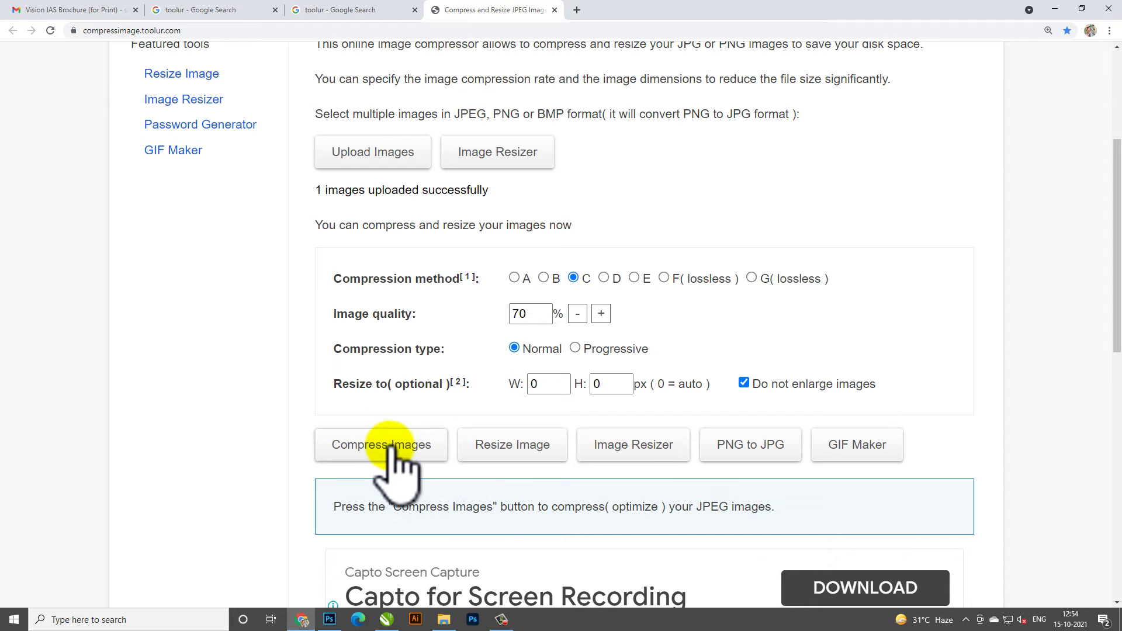
click(397, 459)
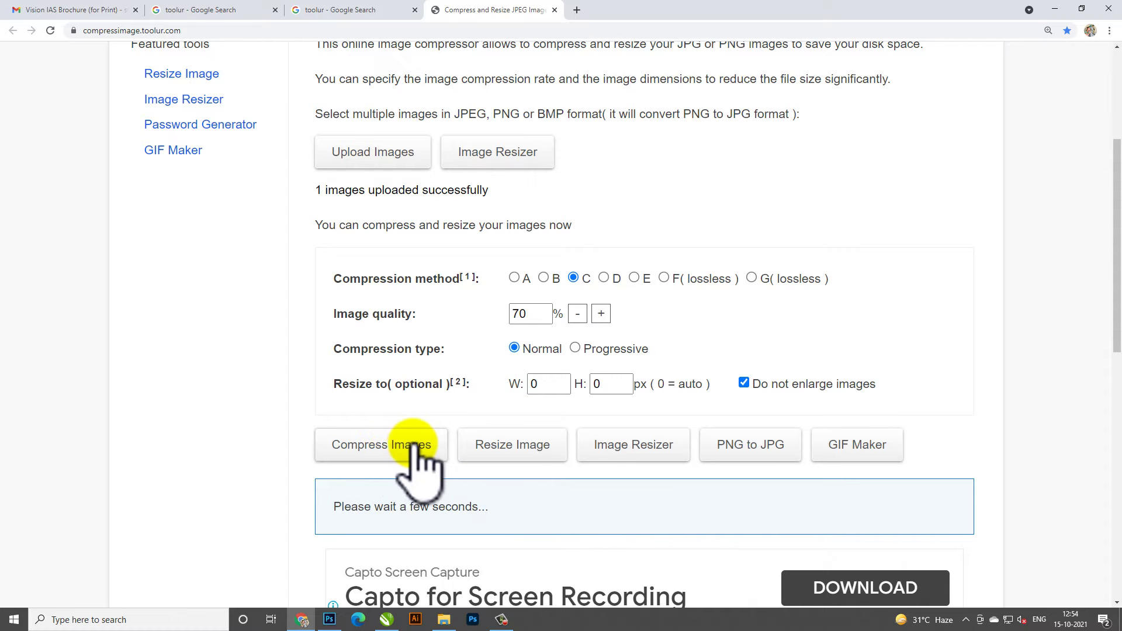
scroll(444, 438, down, 3)
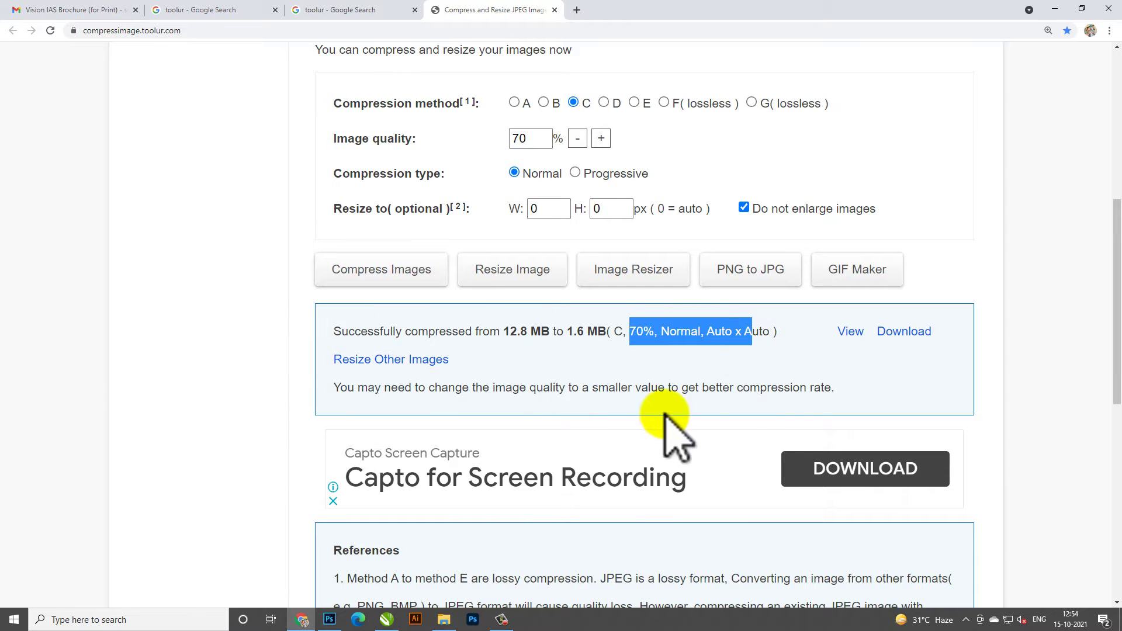
Open the 70% compressed result at full size in its own tab.
click(850, 332)
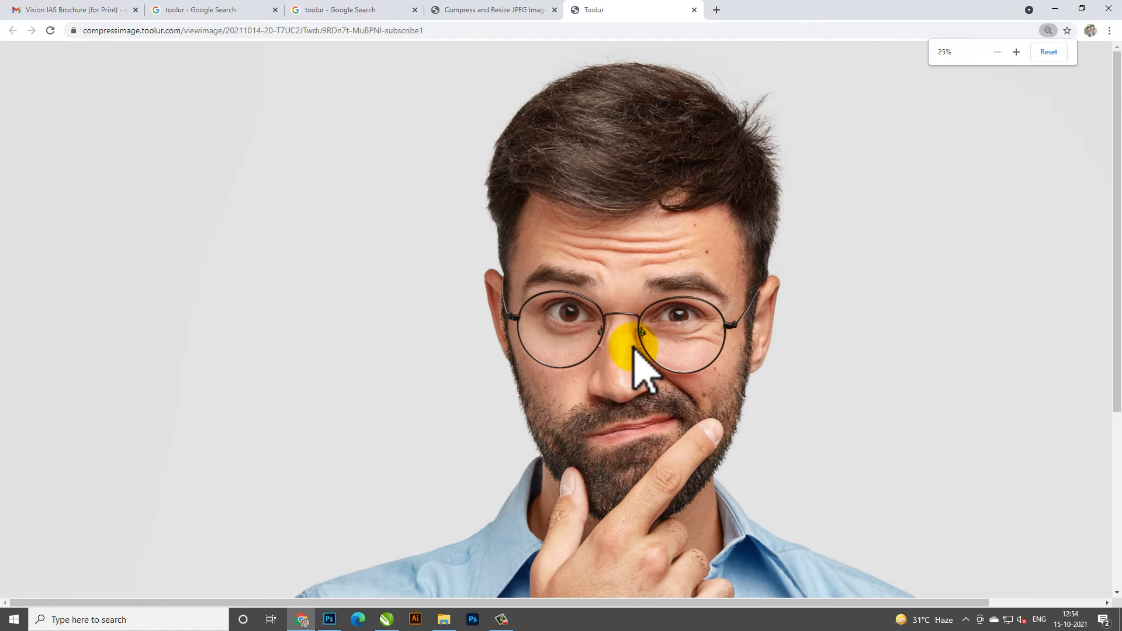
click(734, 384)
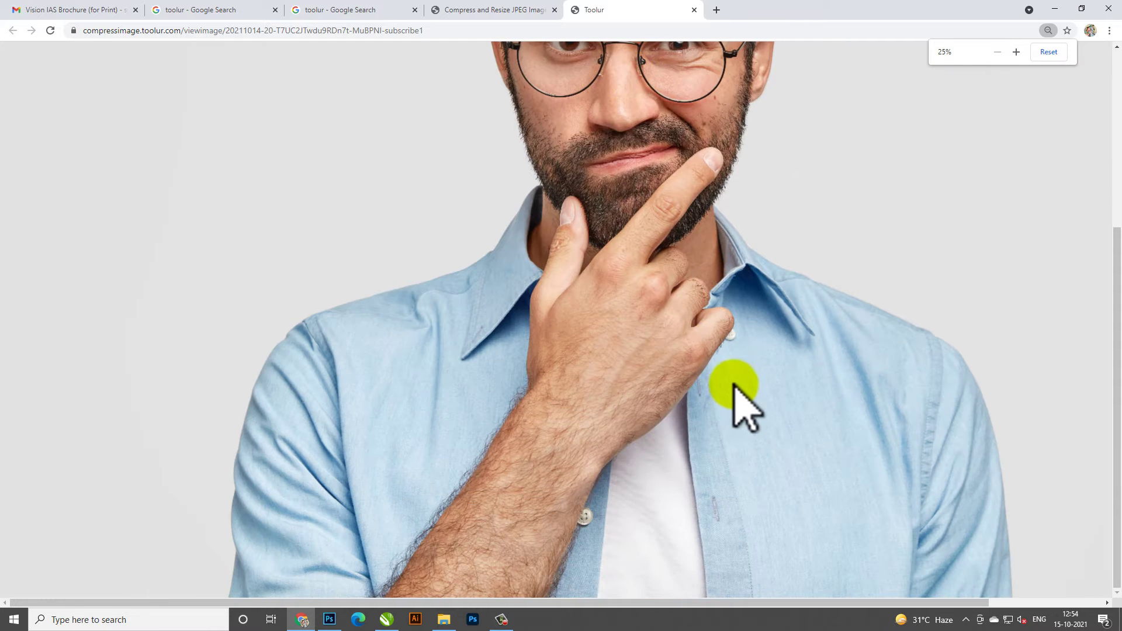
click(701, 375)
click(676, 426)
Zoom between 25% and 175% and pan over the face, cheek and beard to inspect quality.
key(ctrl+plus)
key(ctrl+plus)
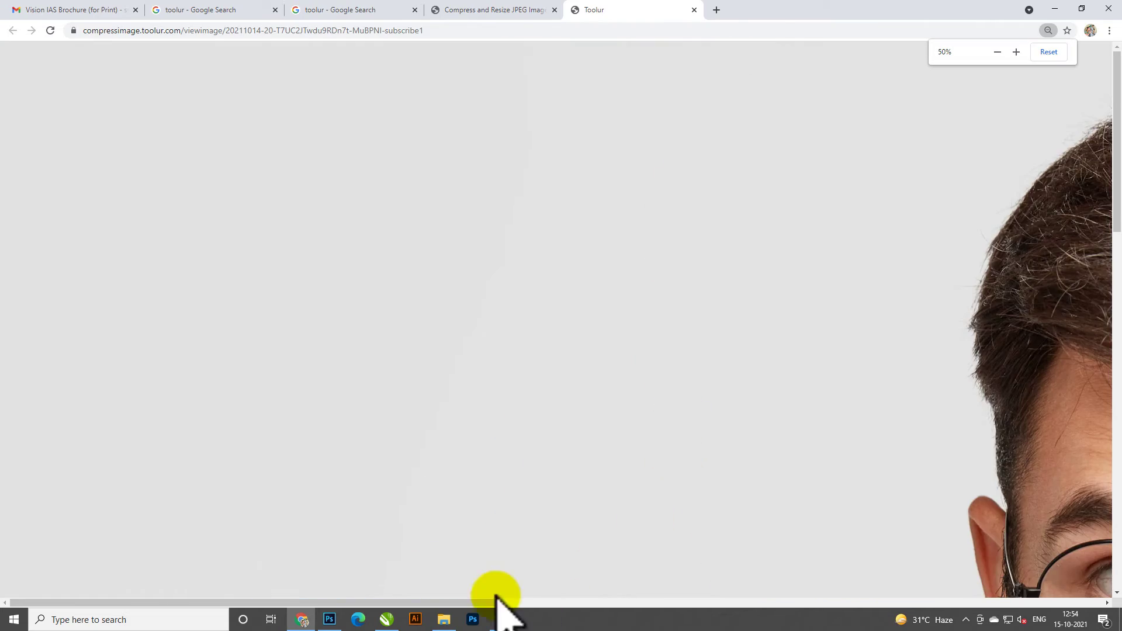
drag(491, 603, 814, 602)
scroll(626, 476, down, 5)
scroll(588, 301, down, 5)
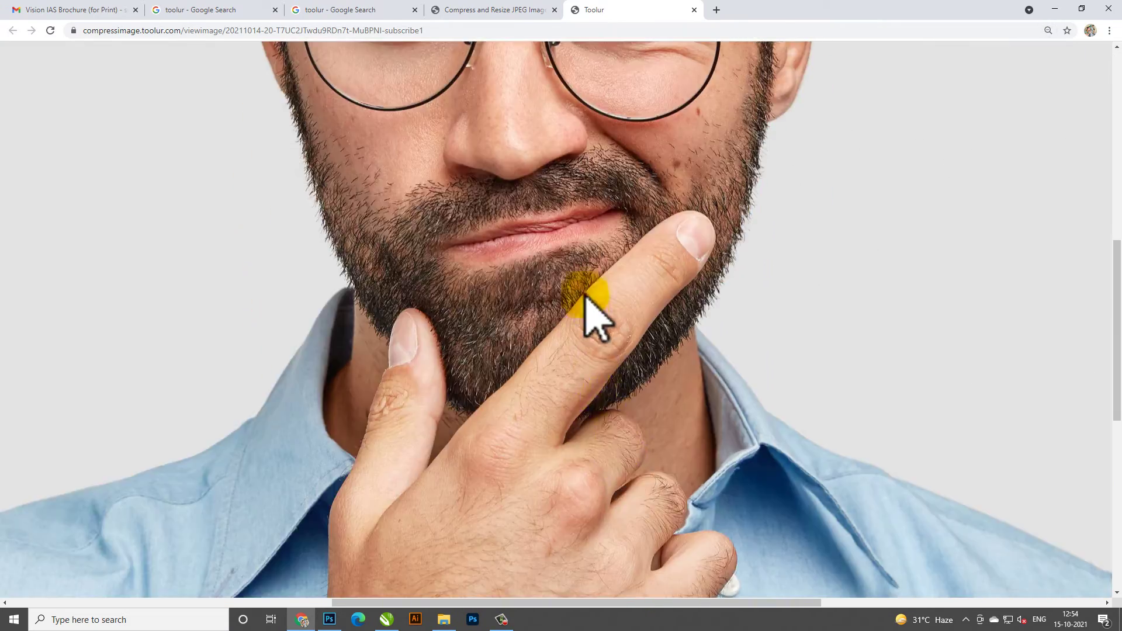
key(ctrl+plus)
key(ctrl+plus)
key(ctrl+plus)
drag(595, 603, 666, 603)
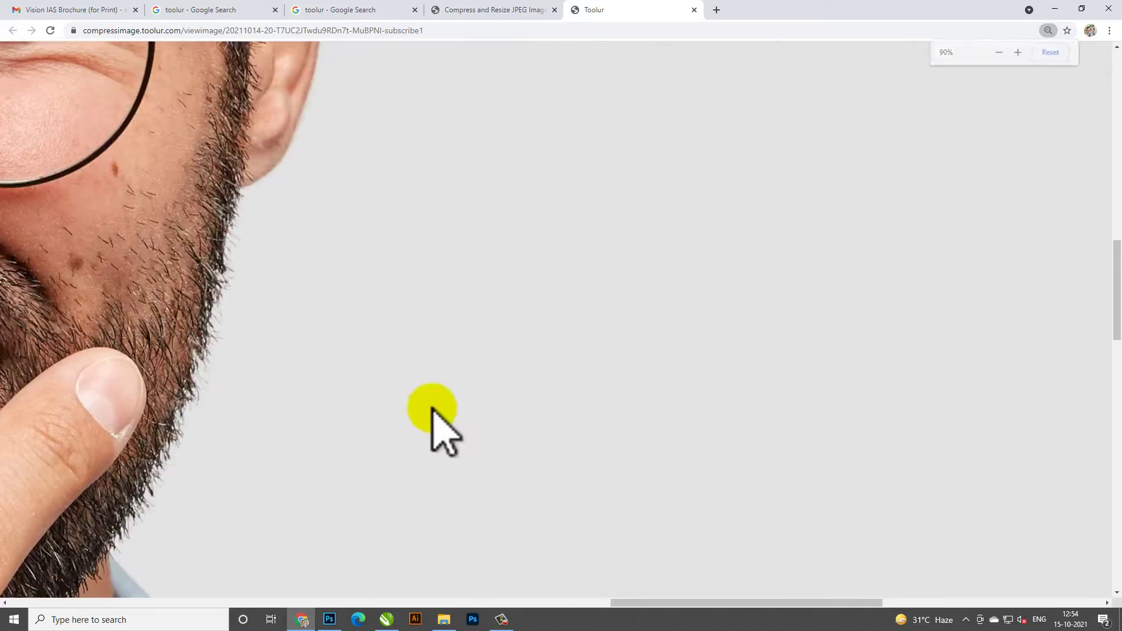
key(ctrl+plus)
key(ctrl+plus)
key(ctrl+plus)
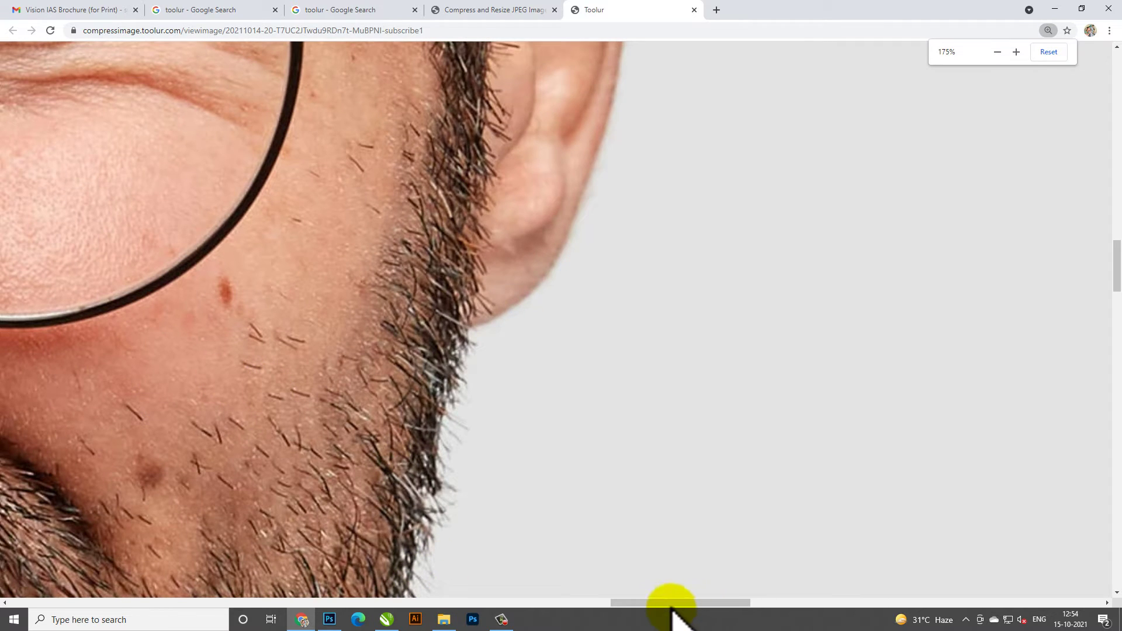
key(ctrl+minus)
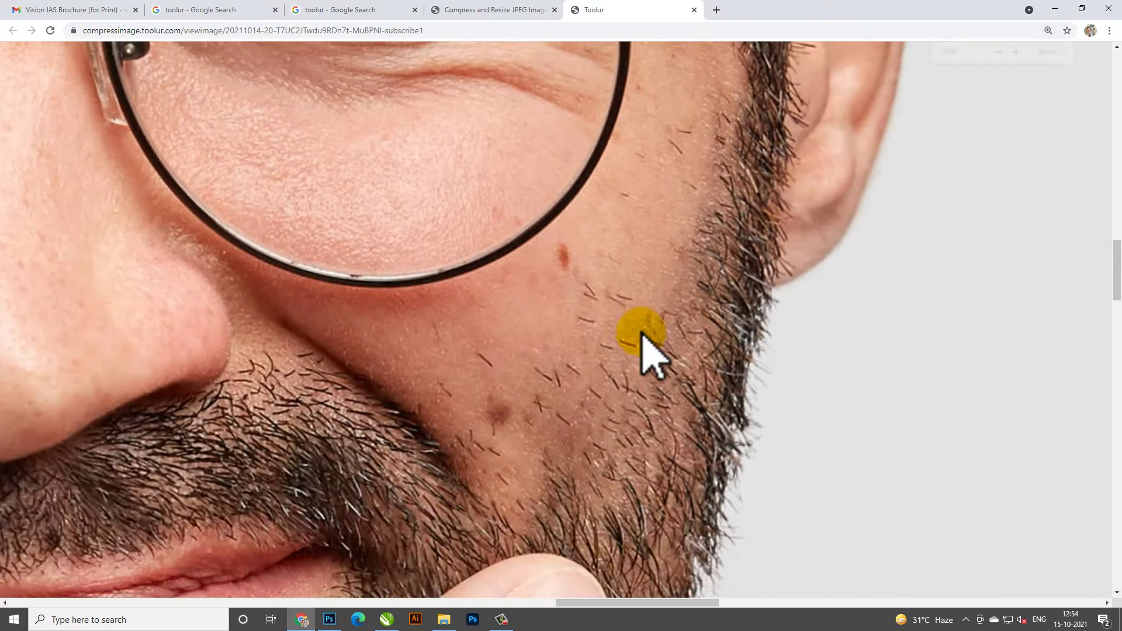
key(ctrl+minus)
key(ctrl+minus)
key(ctrl+minus)
key(ctrl+minus)
key(ctrl+minus)
key(ctrl+minus)
key(ctrl+minus)
key(ctrl+minus)
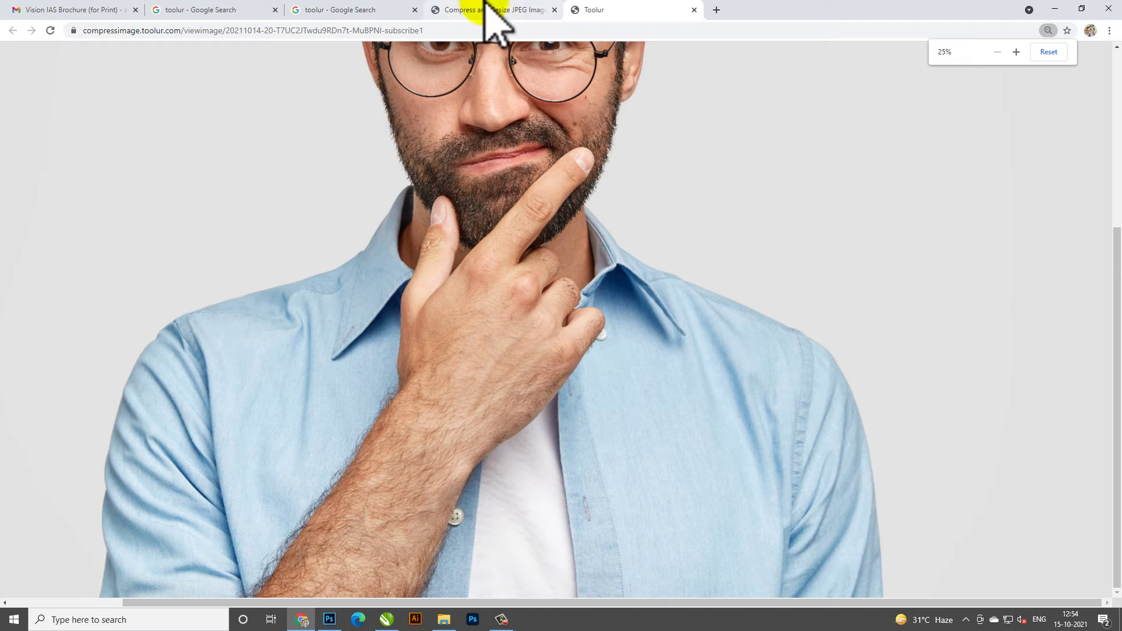
Return to the compressor page and zoom it to 125%.
click(487, 10)
key(ctrl+plus)
key(ctrl+plus)
key(ctrl+plus)
scroll(752, 404, down, 5)
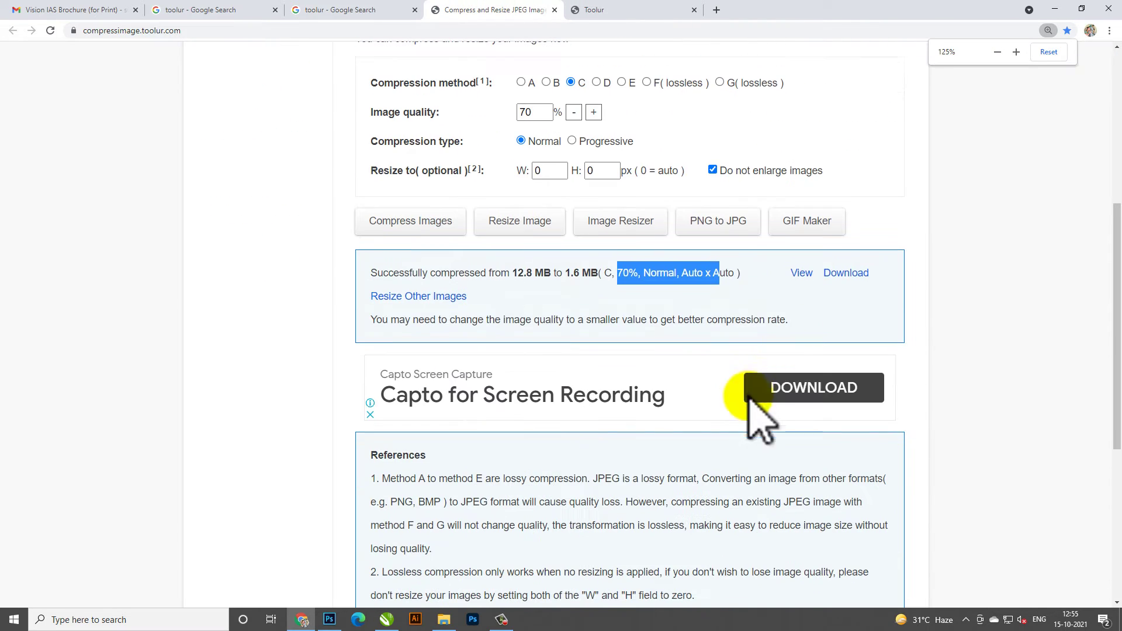
click(874, 243)
scroll(864, 258, up, 2)
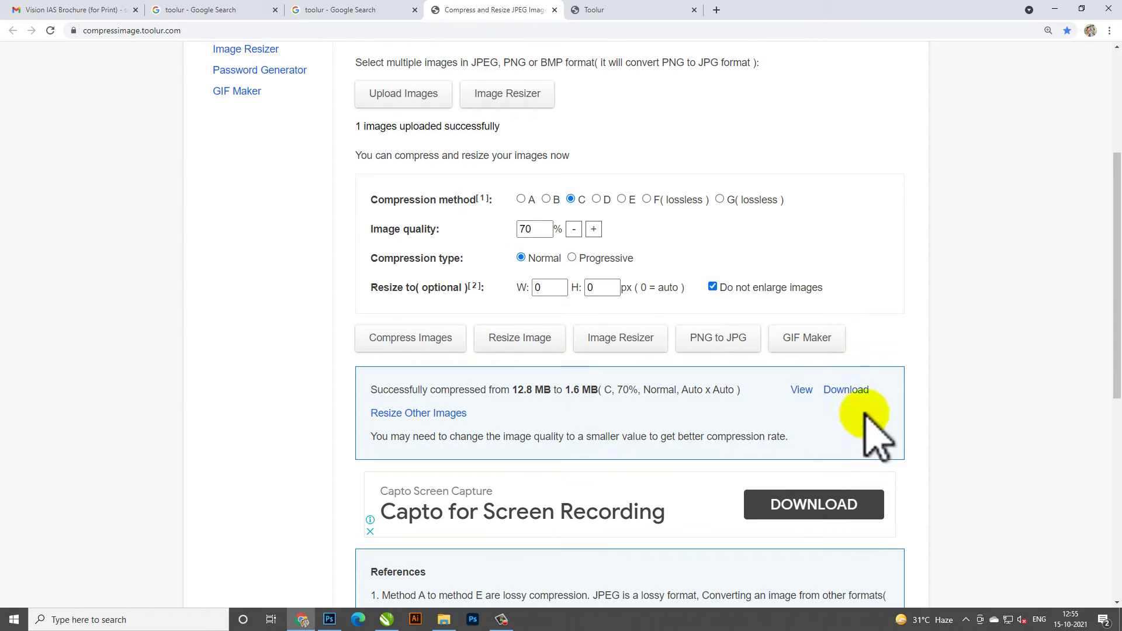
Download the 70% result as 1.jpg into H: > H data > YouTube > October > Online > Resize photo.
click(847, 390)
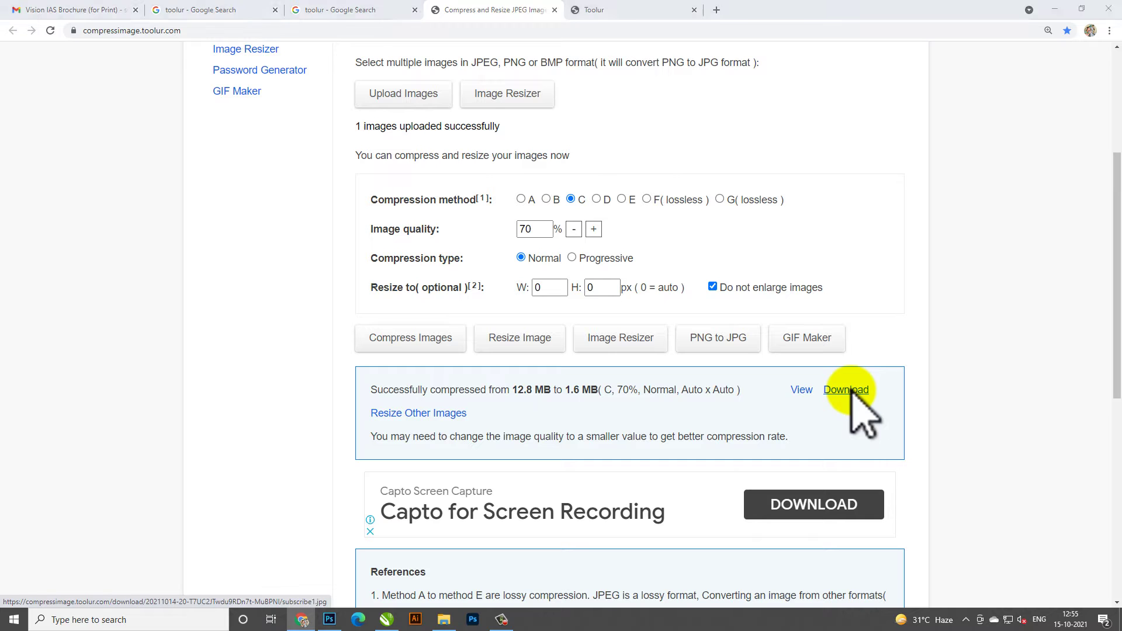
click(59, 246)
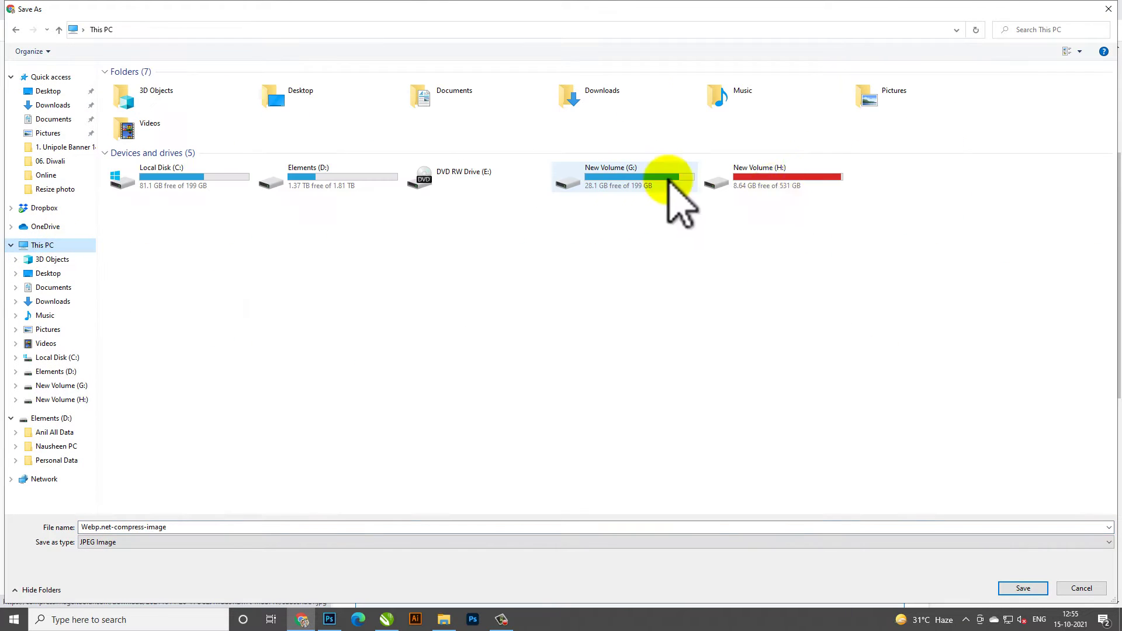
double_click(671, 186)
click(187, 98)
double_click(186, 99)
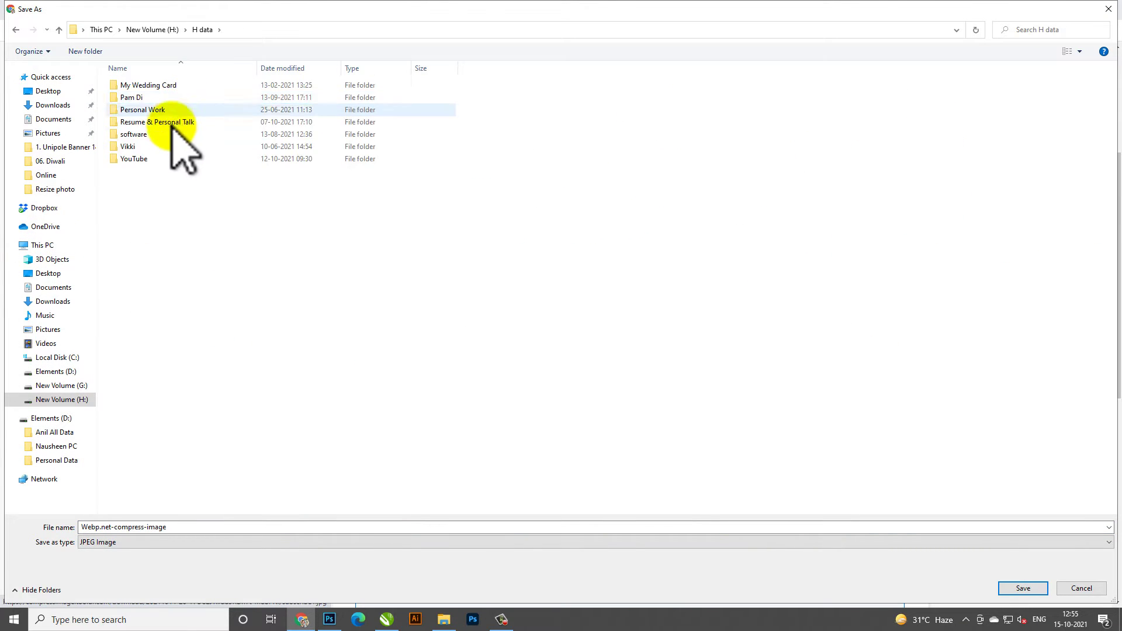
click(156, 159)
click(164, 158)
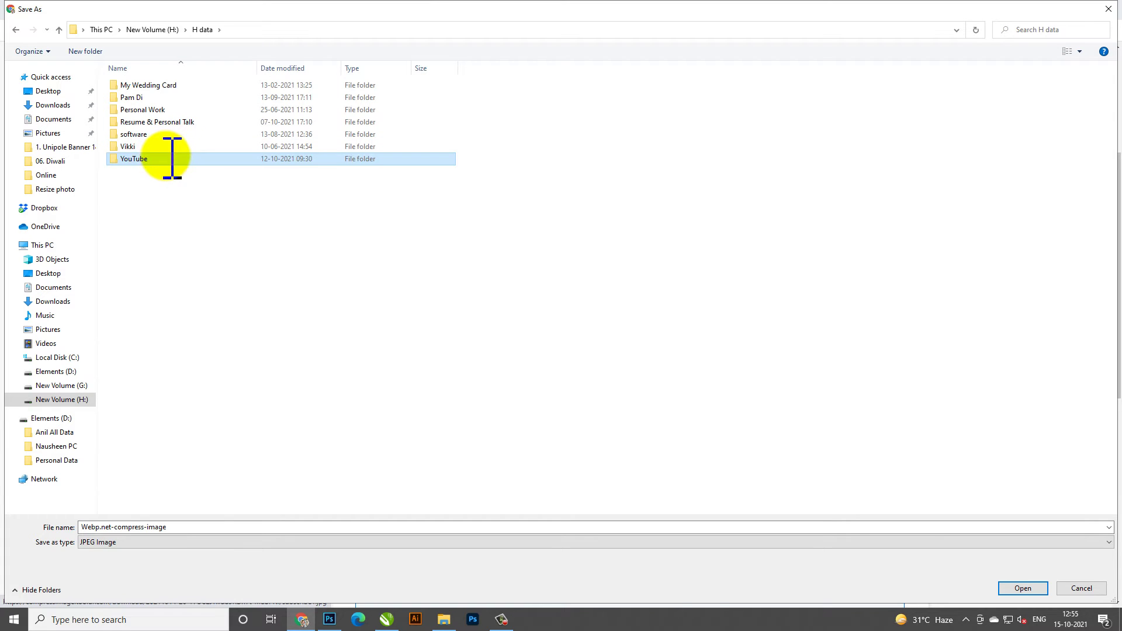
double_click(215, 159)
double_click(286, 103)
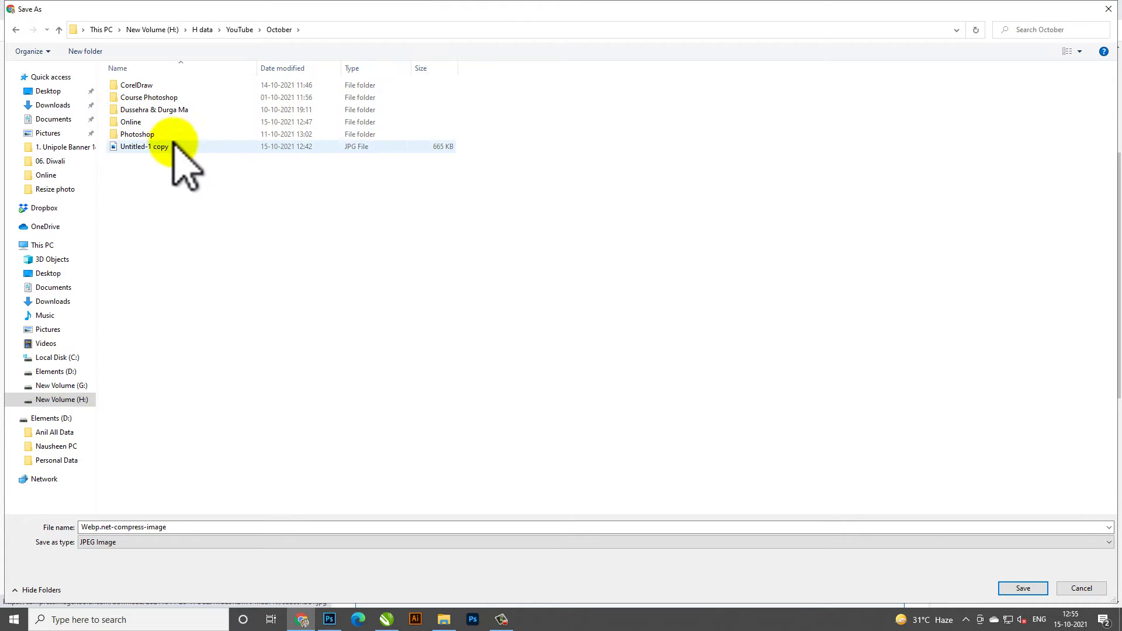
double_click(175, 122)
double_click(266, 105)
text(1)
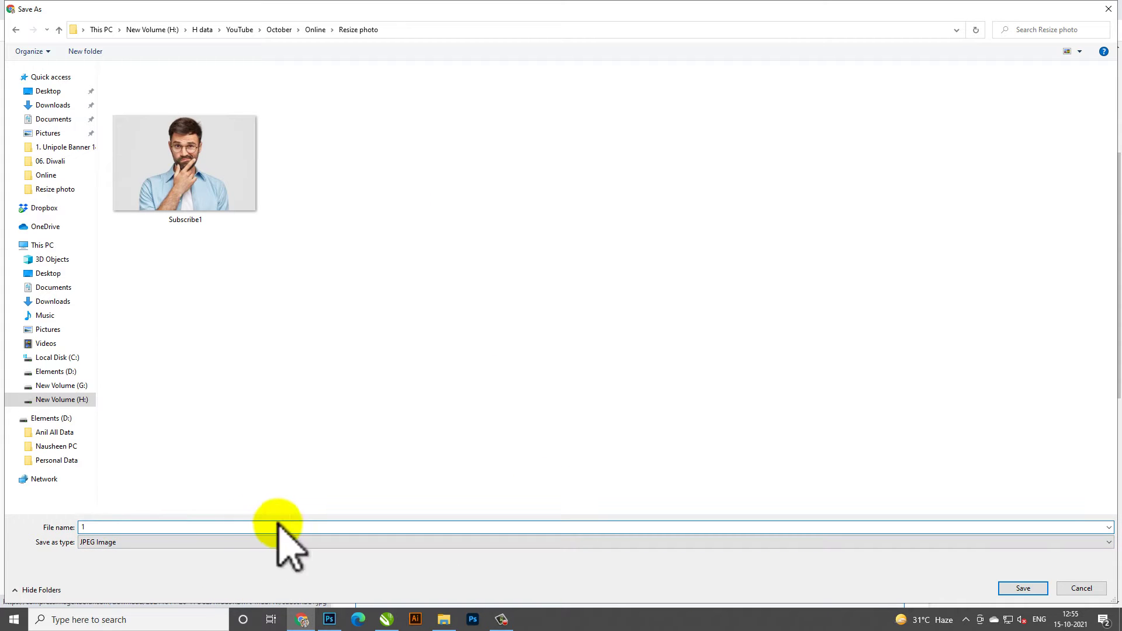
click(1024, 588)
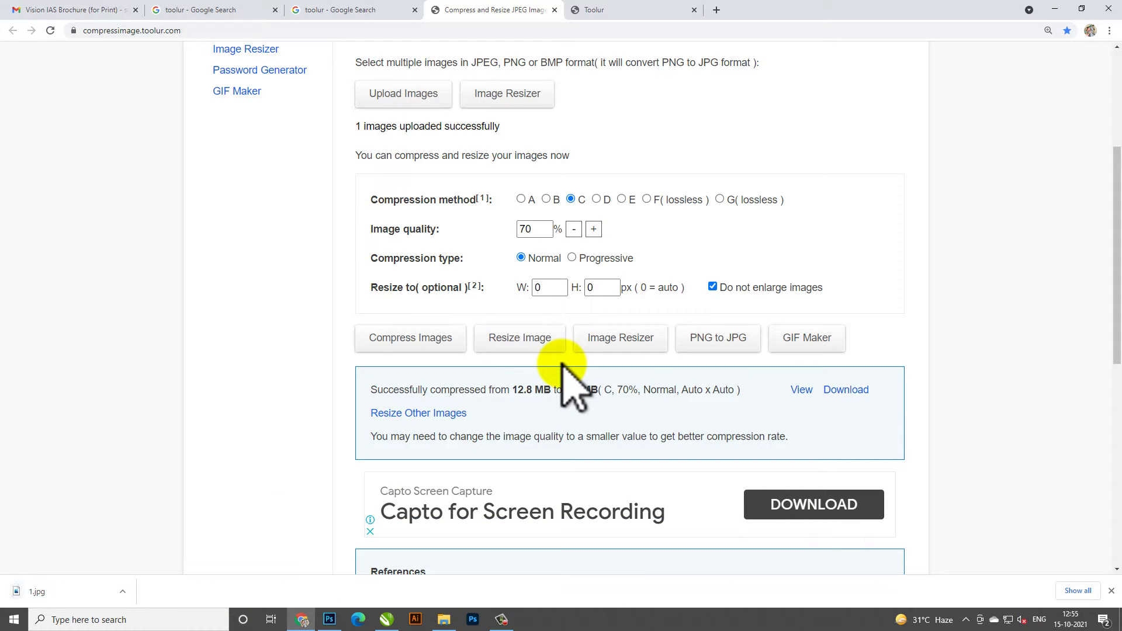
Recompress at 40% quality and compare the 995.2 KB result with the 70% one.
scroll(637, 374, up, 1)
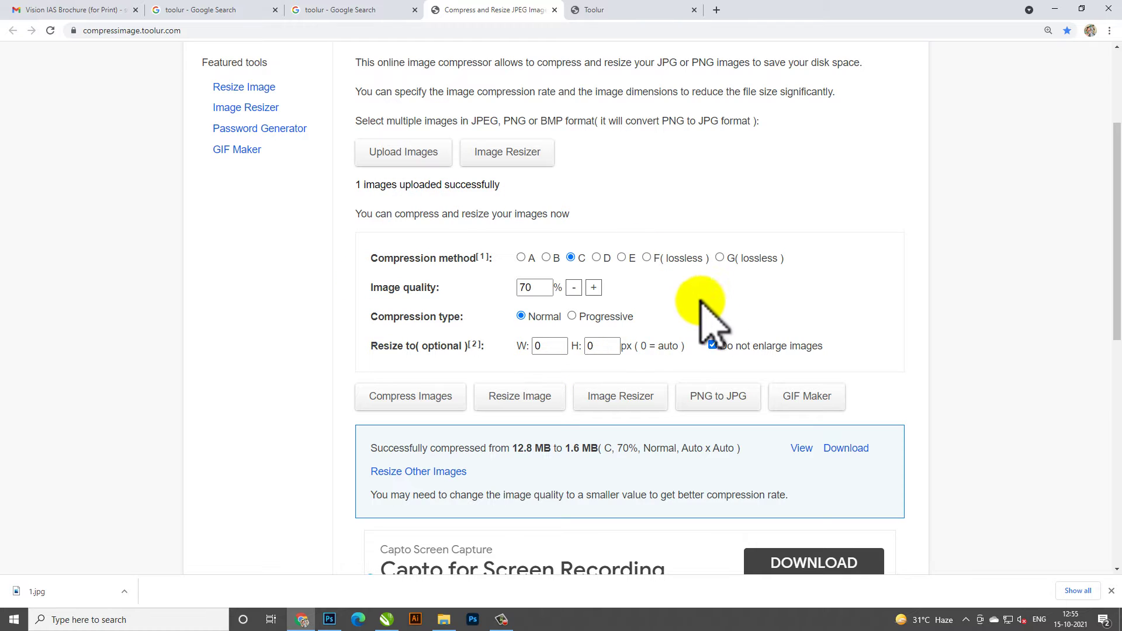
double_click(535, 287)
text(40)
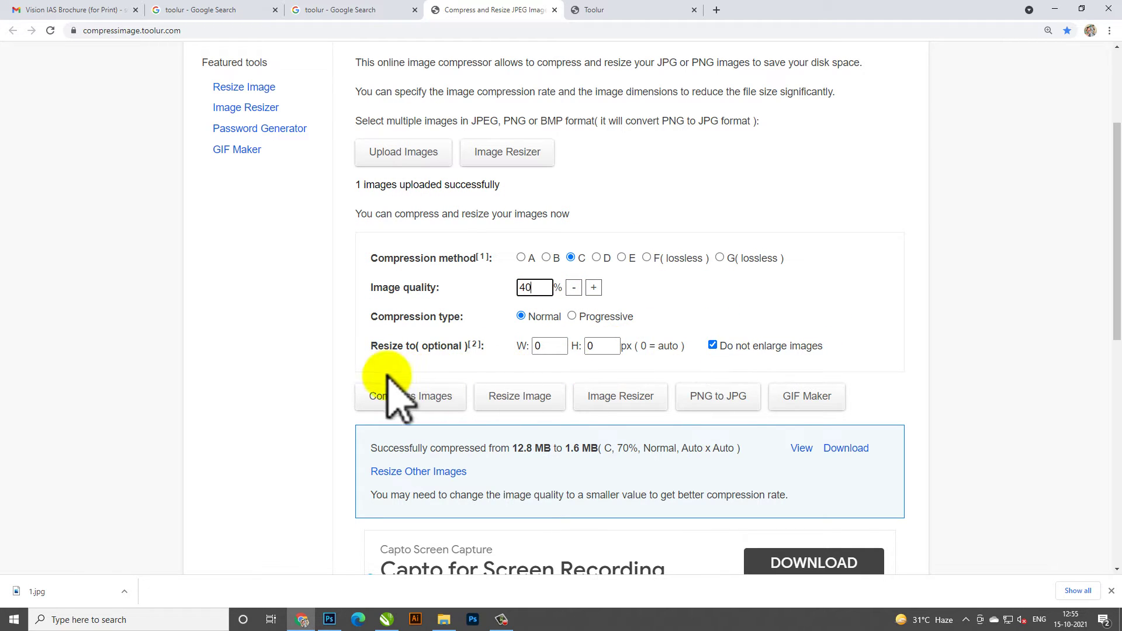
click(430, 402)
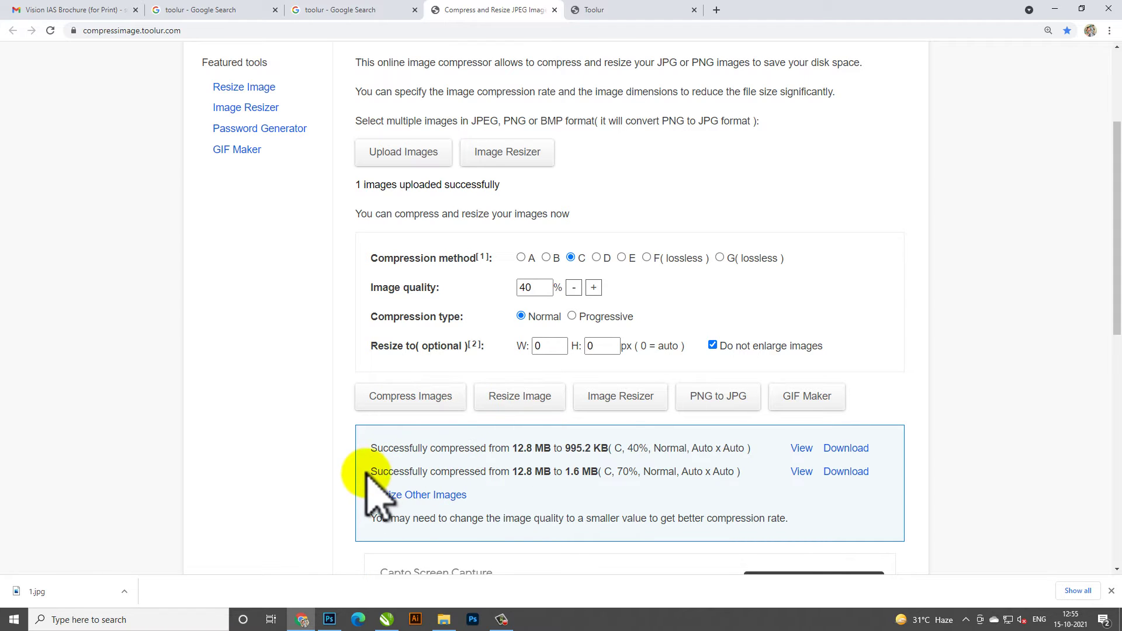
drag(381, 473, 652, 467)
click(655, 475)
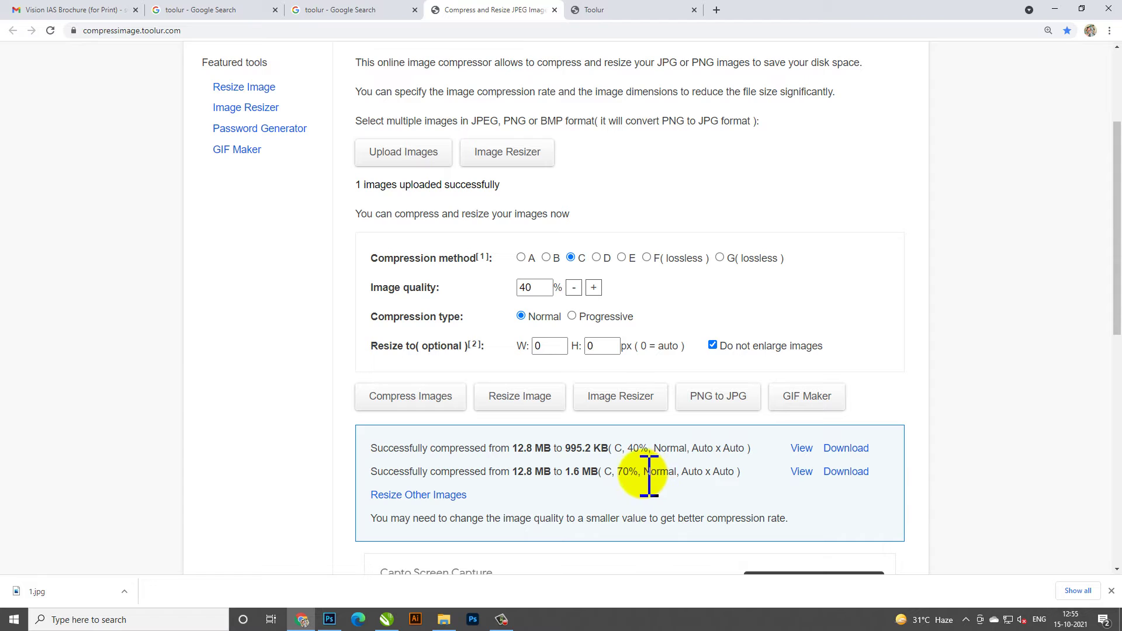
double_click(636, 448)
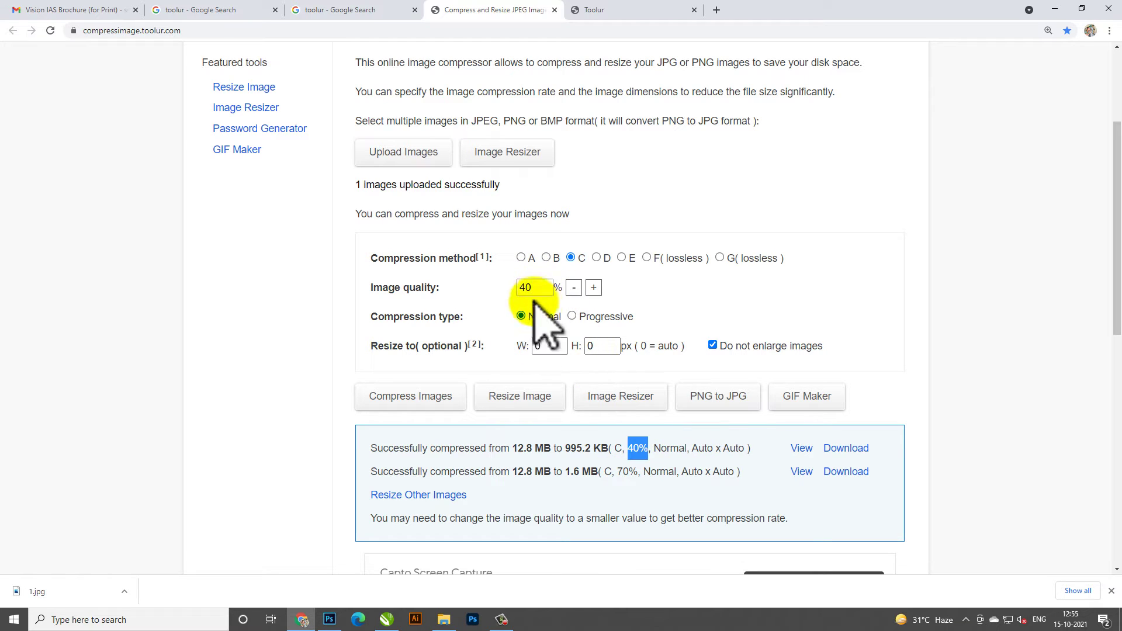
click(461, 307)
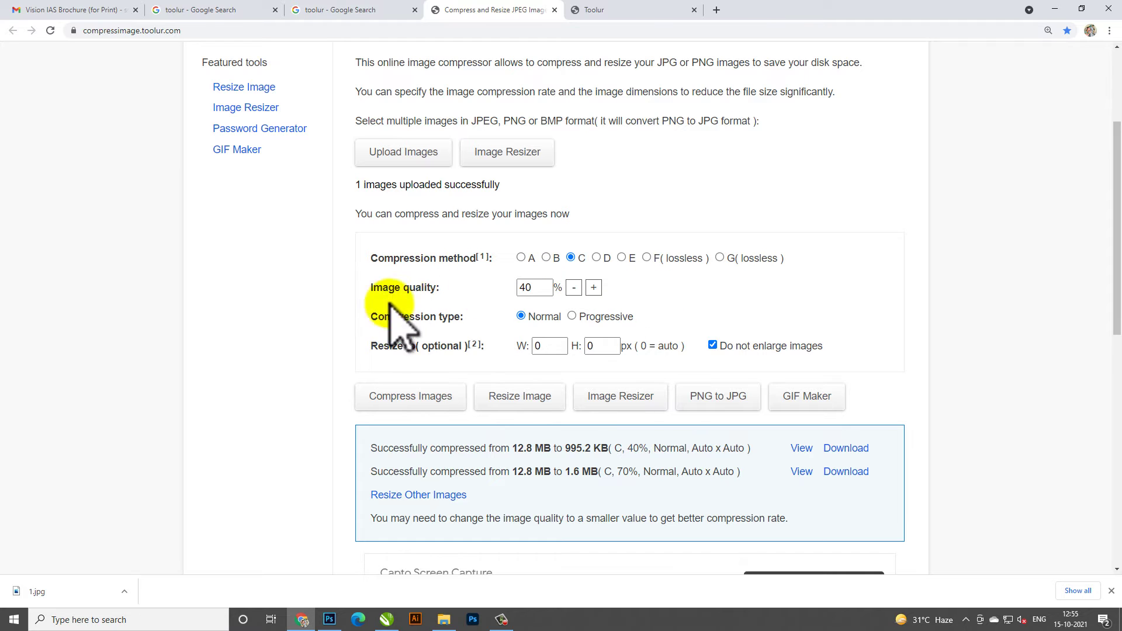
drag(371, 448, 569, 449)
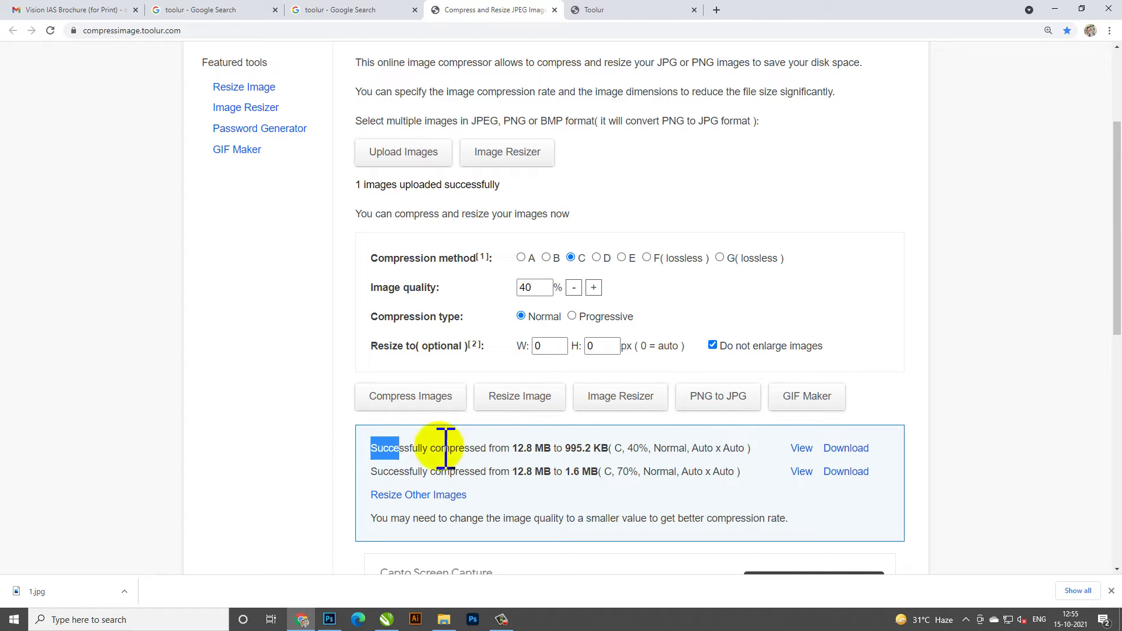
click(576, 448)
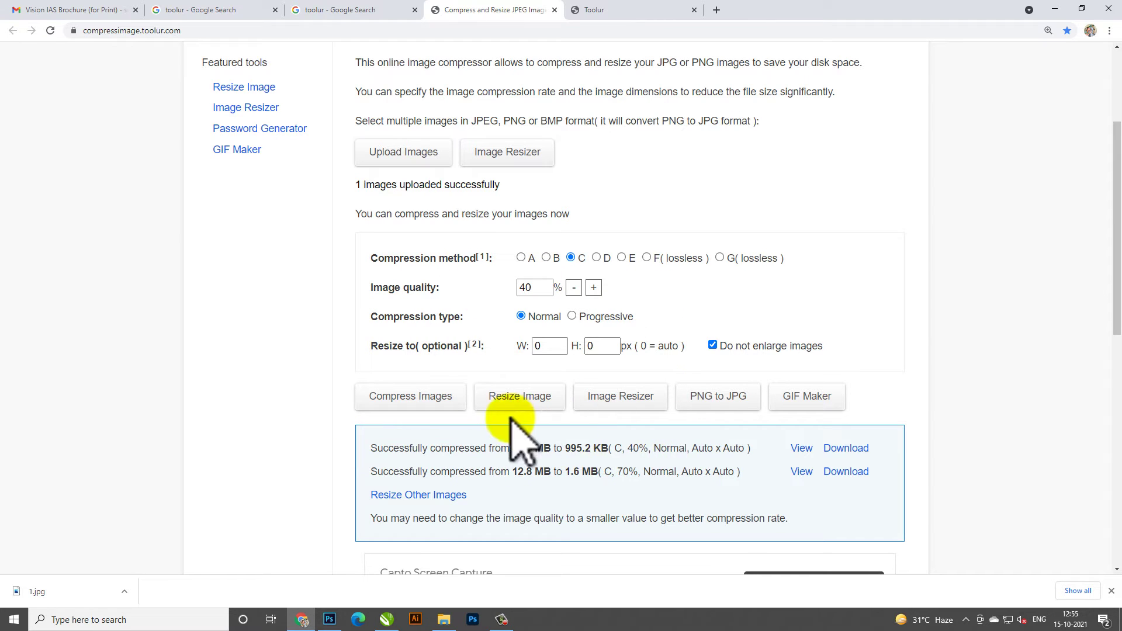
drag(533, 472, 687, 473)
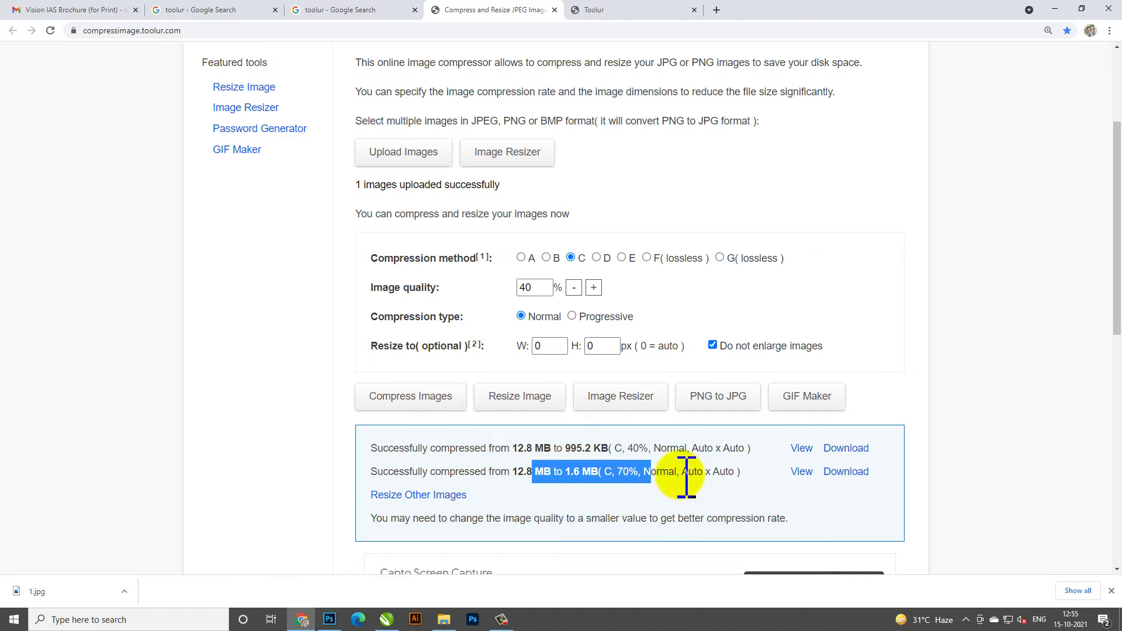
click(578, 449)
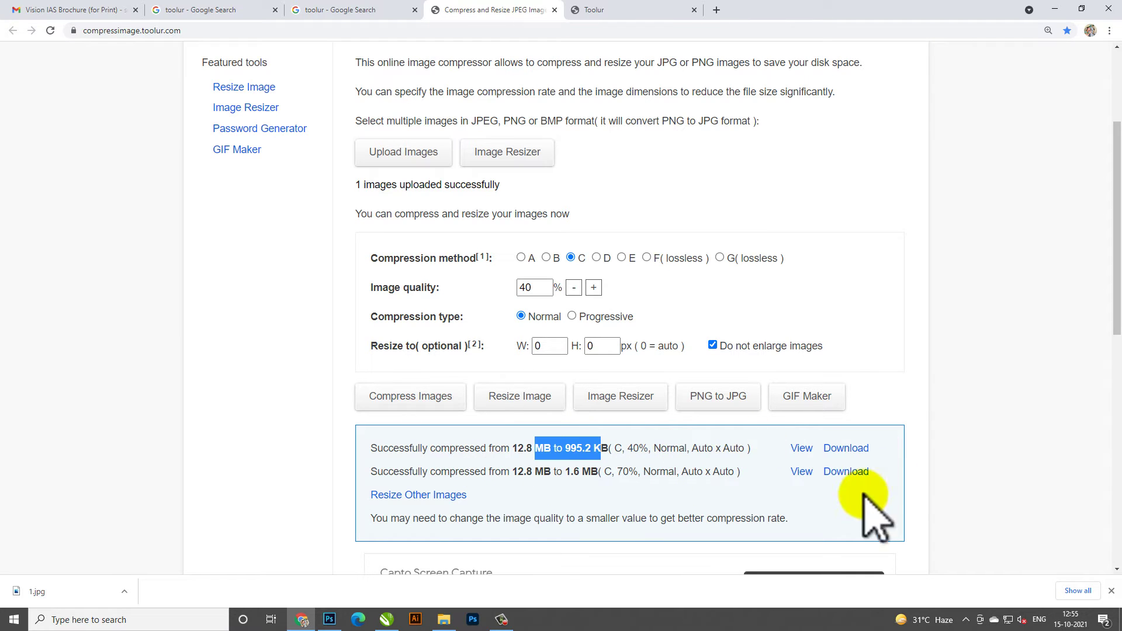
Download the 40% result and save it as 23.jpg.
click(846, 448)
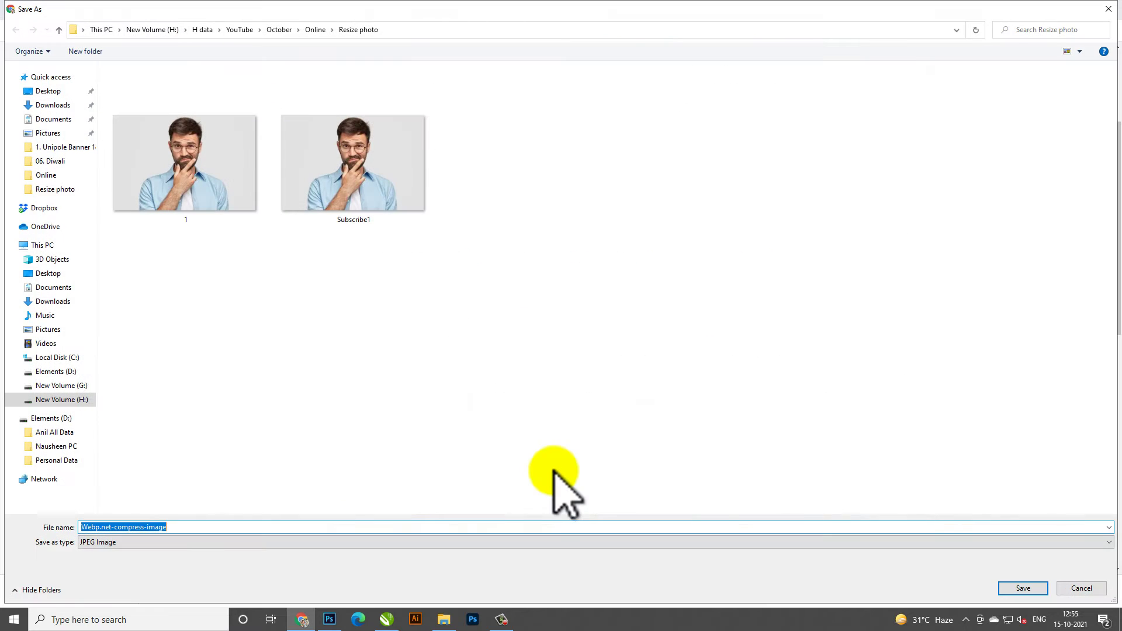
text(3)
key(Return)
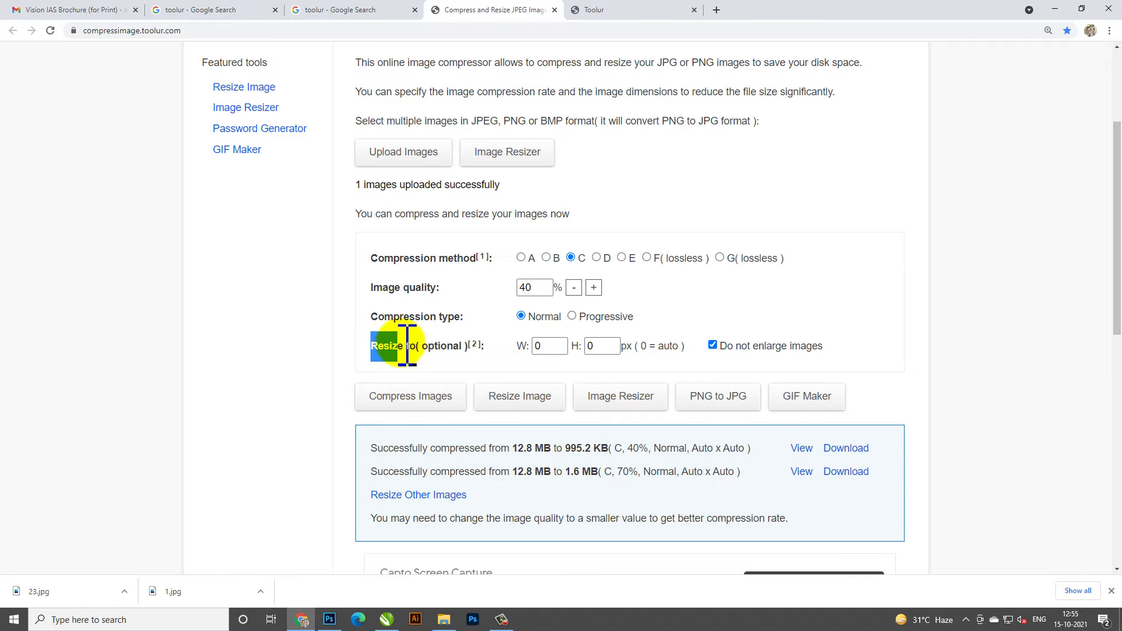
Set the resize to 1500 x 1000 at 40% quality and compress, yielding 38.1 KB.
double_click(534, 346)
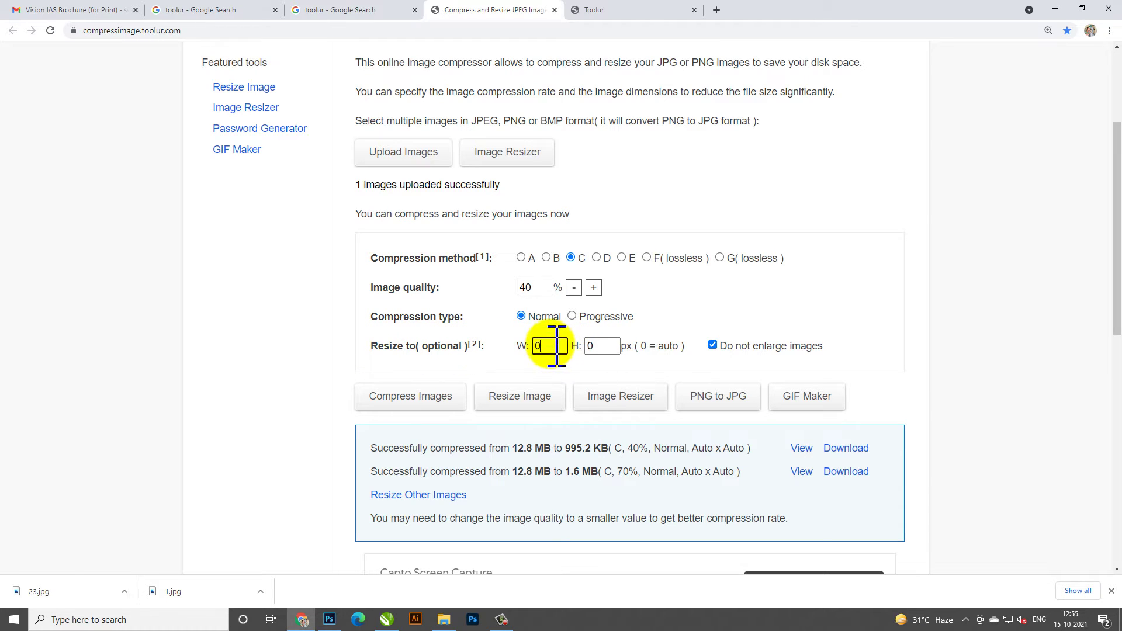
double_click(556, 346)
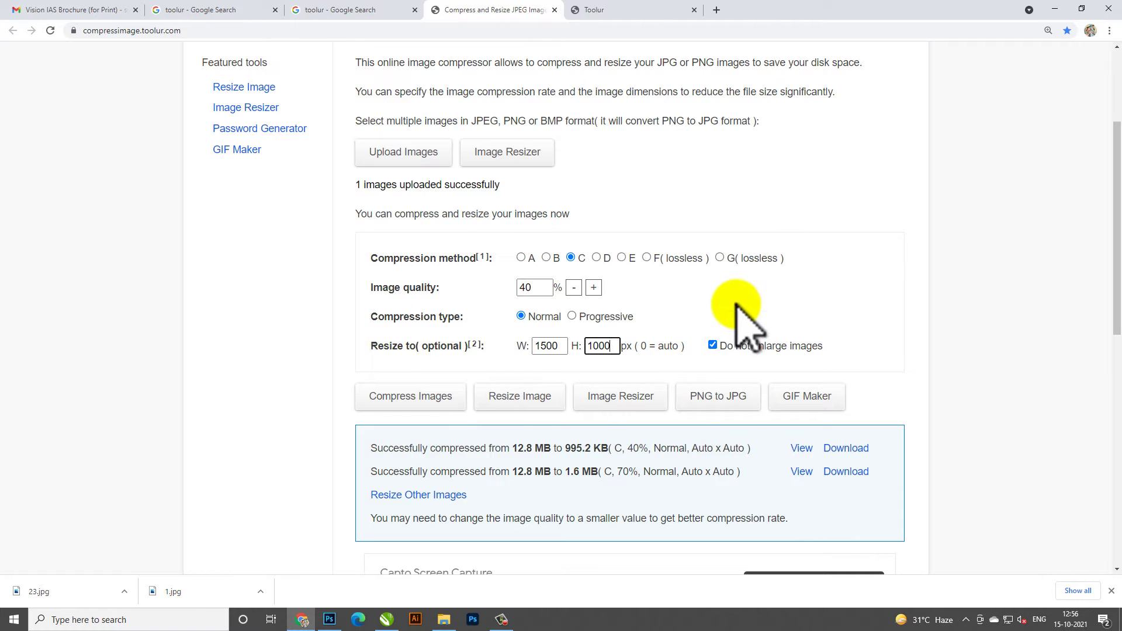
click(435, 398)
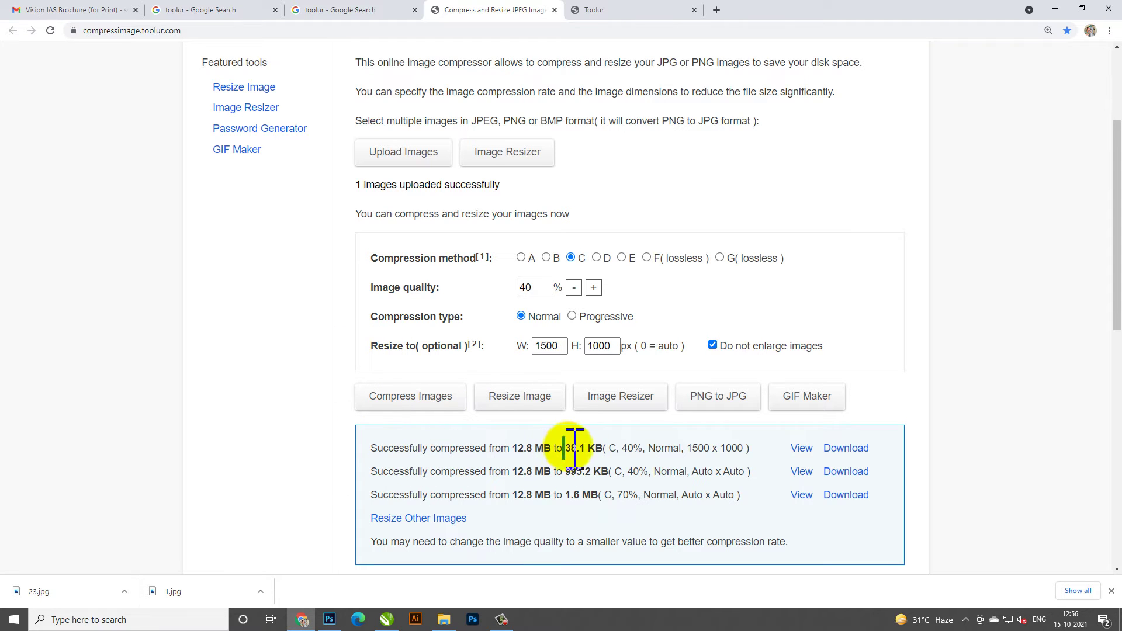
Preview the 38.1 KB result in its own tab, then return to the compressor page.
click(802, 448)
scroll(708, 409, down, 3)
scroll(665, 393, down, 3)
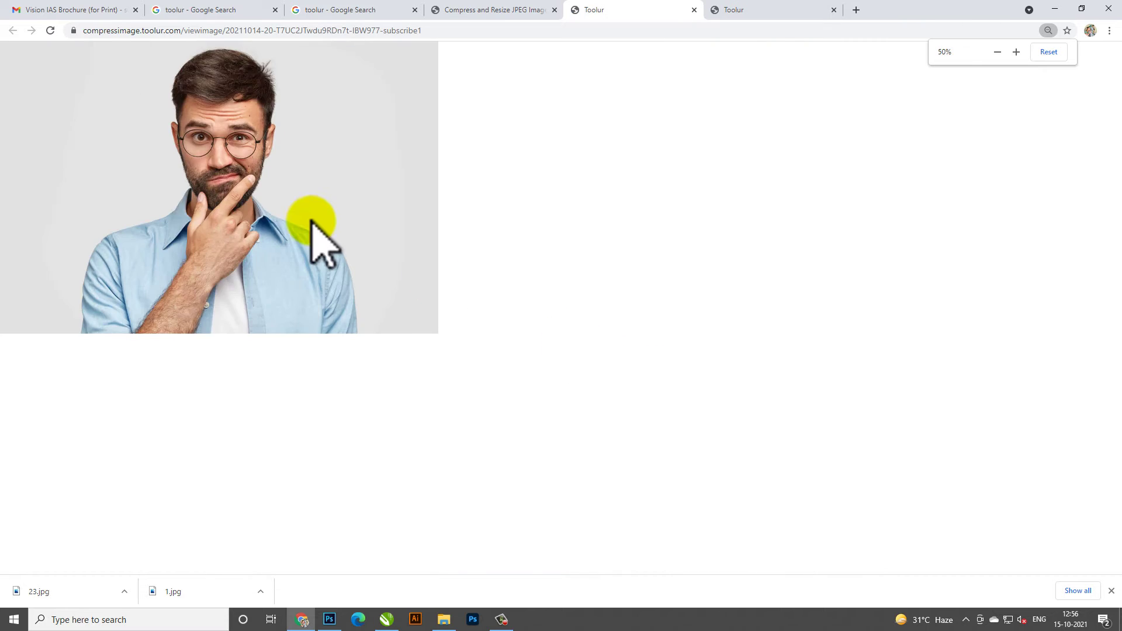
scroll(313, 237, up, 1)
scroll(477, 339, up, 1)
scroll(571, 401, down, 1)
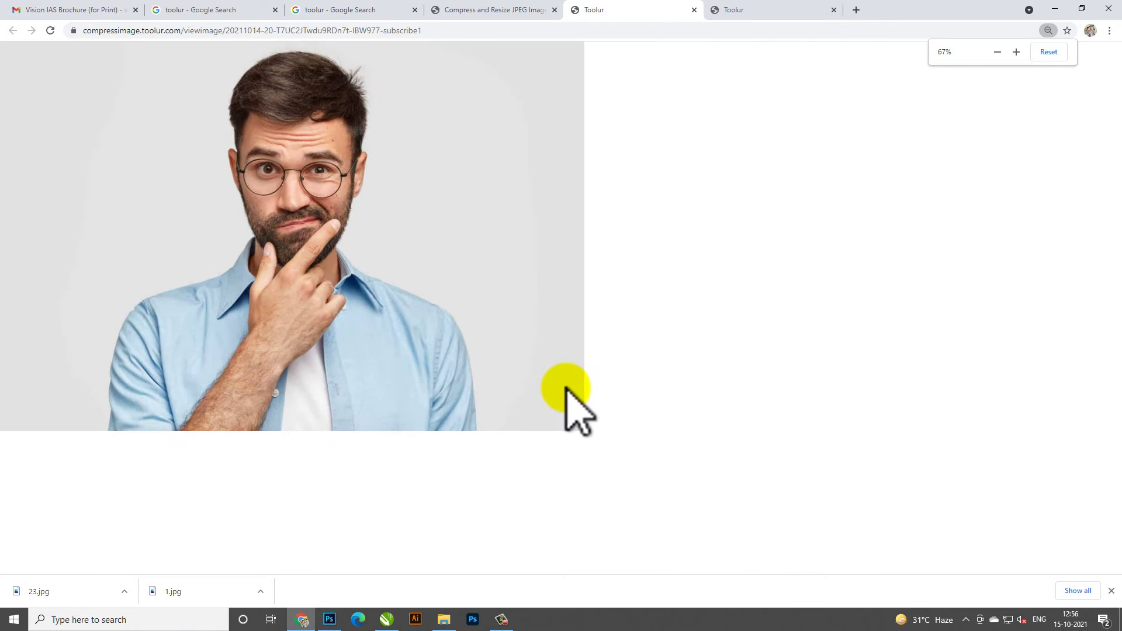
scroll(327, 293, up, 1)
scroll(433, 304, up, 5)
scroll(783, 400, up, 1)
scroll(783, 401, down, 1)
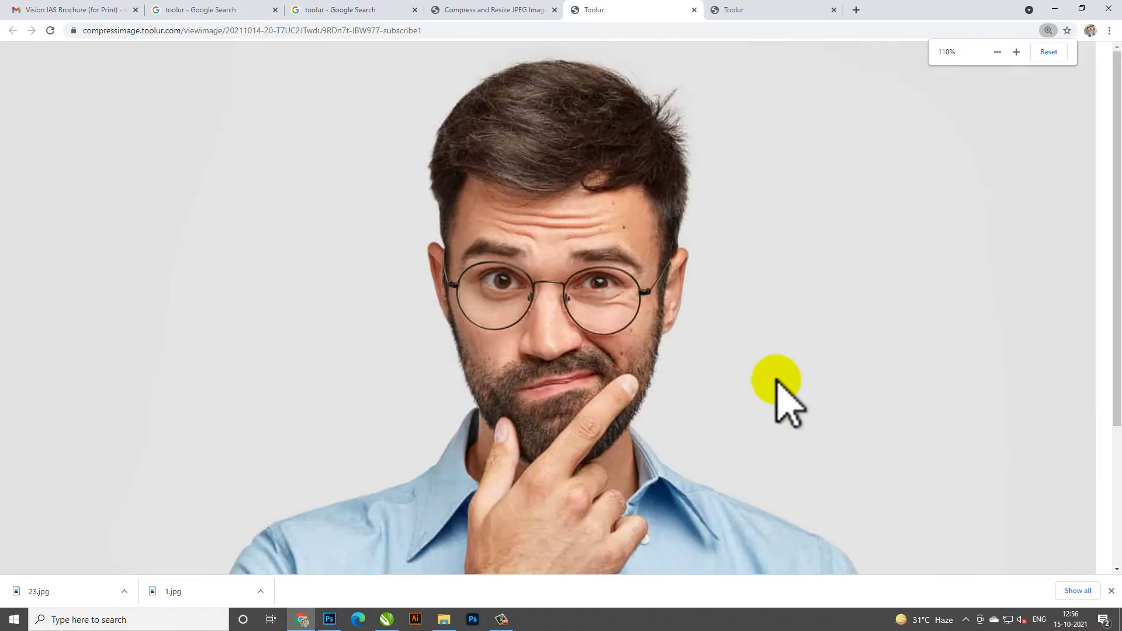
scroll(702, 356, down, 1)
scroll(643, 351, down, 2)
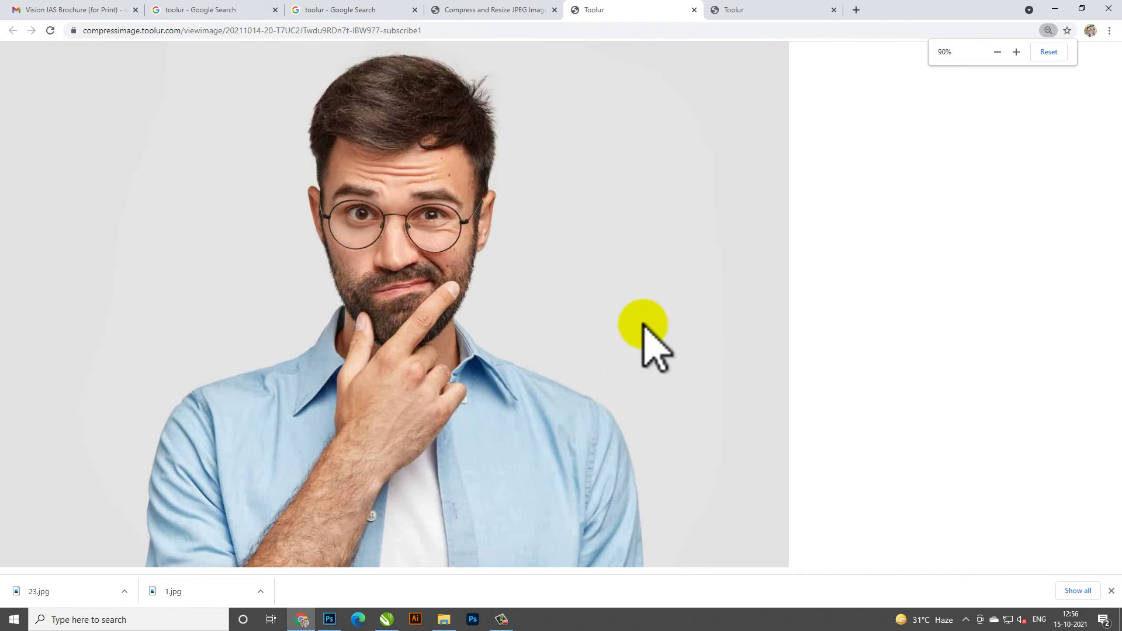
click(539, 7)
scroll(689, 363, up, 2)
scroll(676, 488, up, 1)
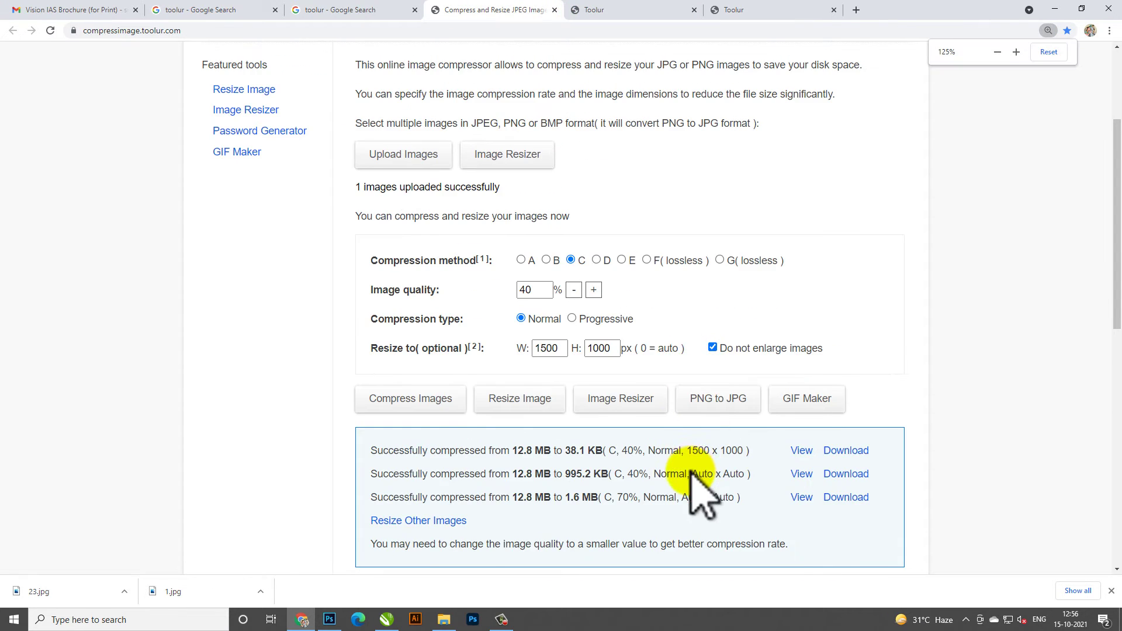
scroll(619, 491, up, 1)
Set the resize width and height to 1000 x 1000 with Do not enlarge images ticked.
scroll(585, 473, down, 2)
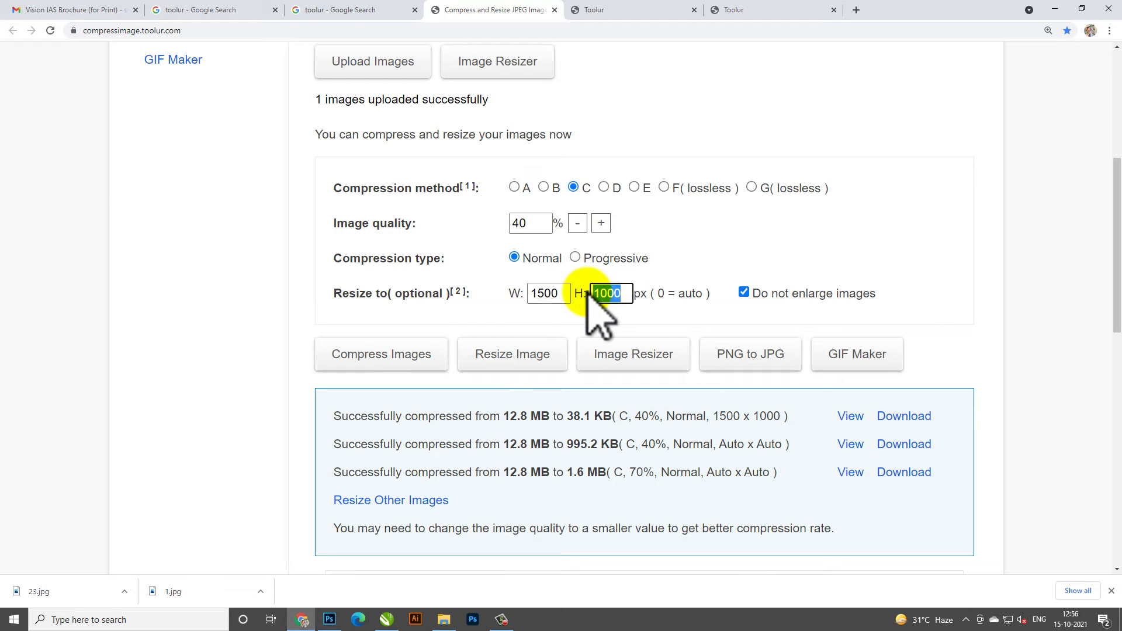
text(0)
click(567, 298)
text(2000)
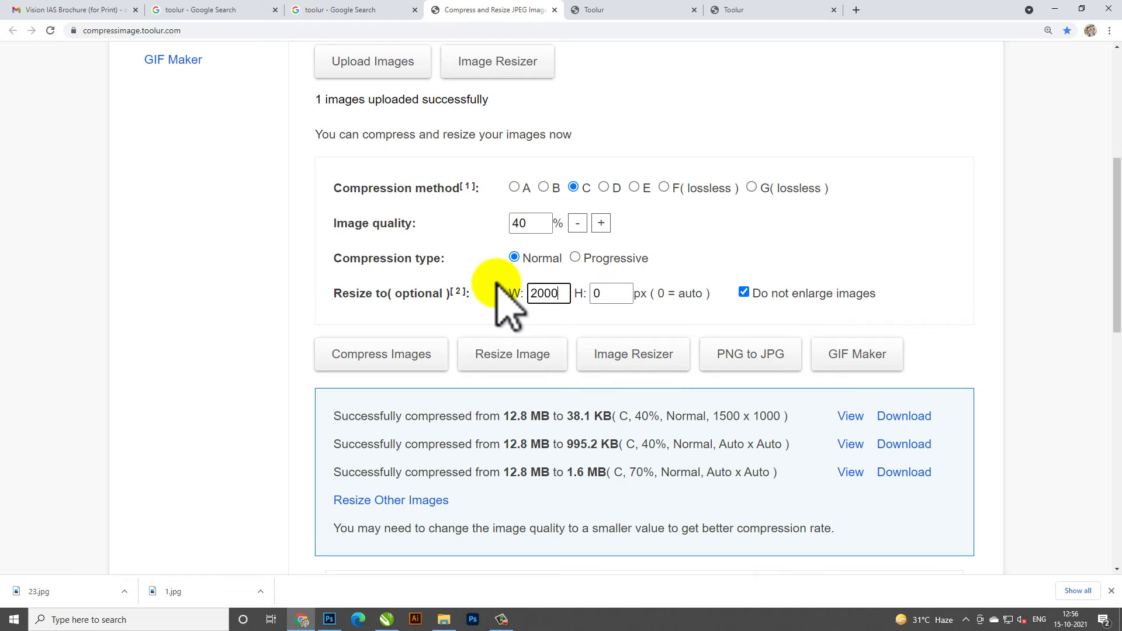
click(744, 292)
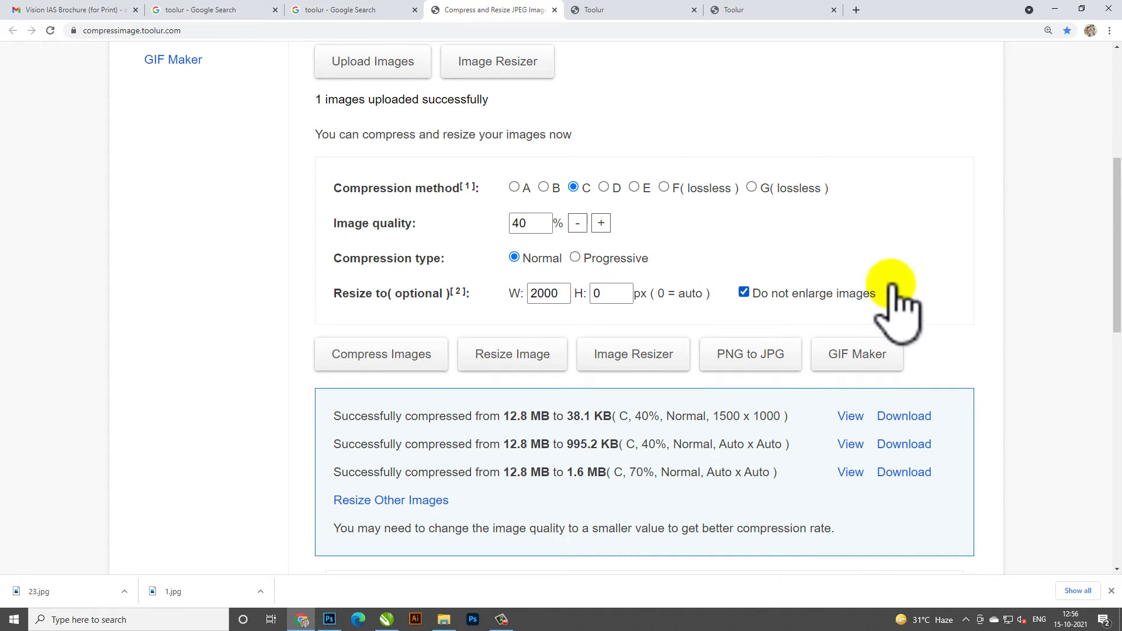
double_click(571, 292)
text(1000)
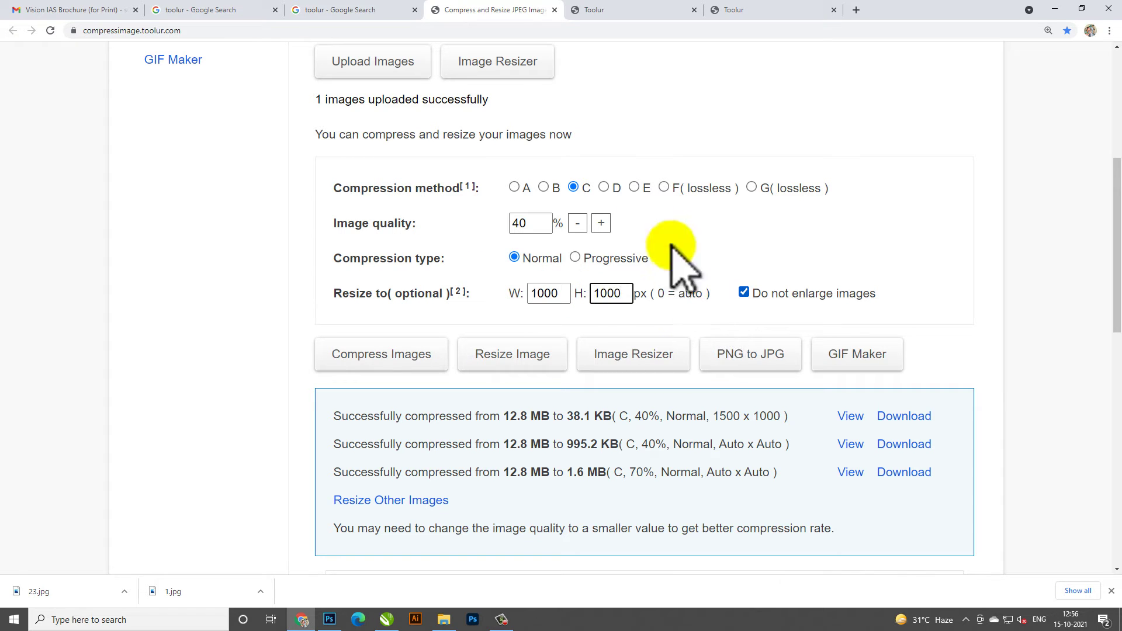
Zoom out the compressed image preview tab, then return to the compressor page.
click(608, 10)
key(ctrl+minus)
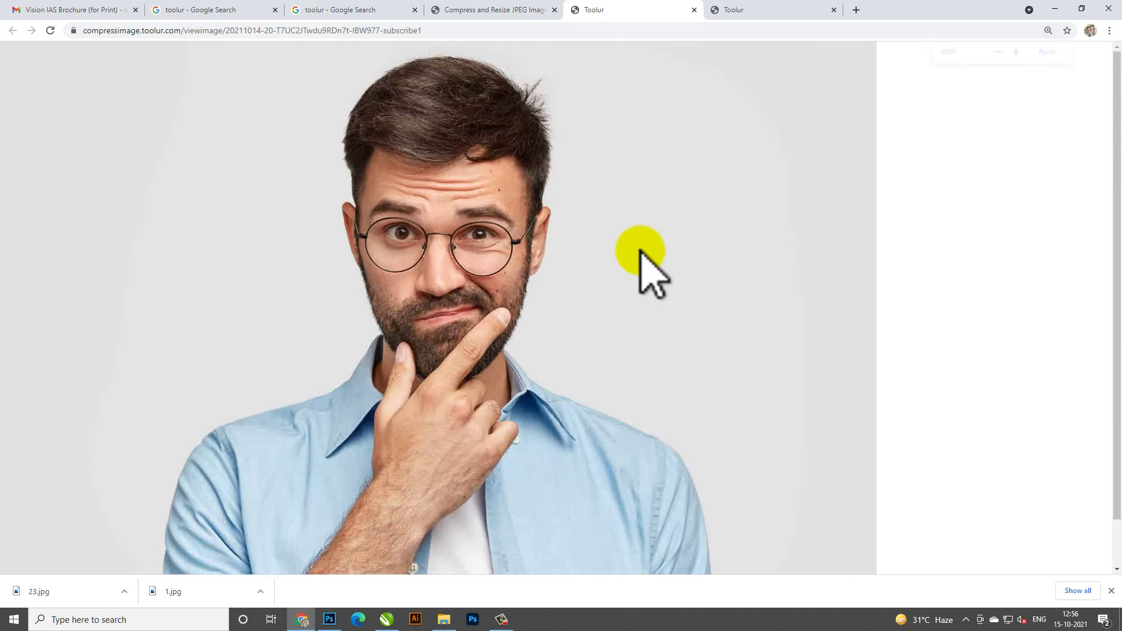
key(ctrl+minus)
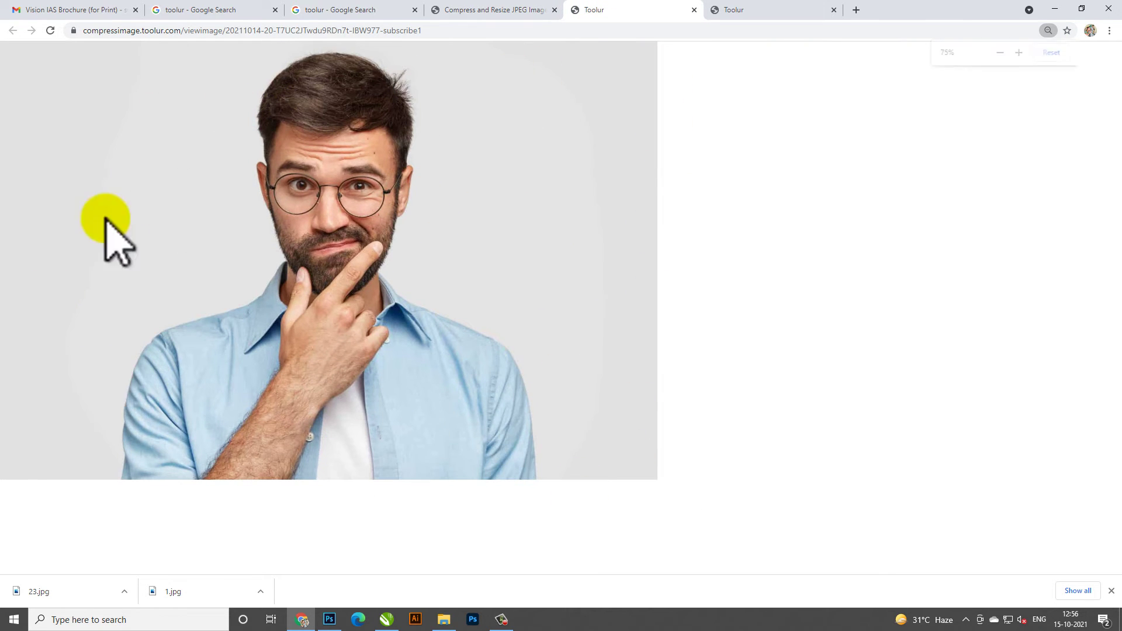
click(497, 9)
Compress the portrait at 1000 x 1000, producing the 27.5 KB result.
key(ctrl+plus)
key(ctrl+plus)
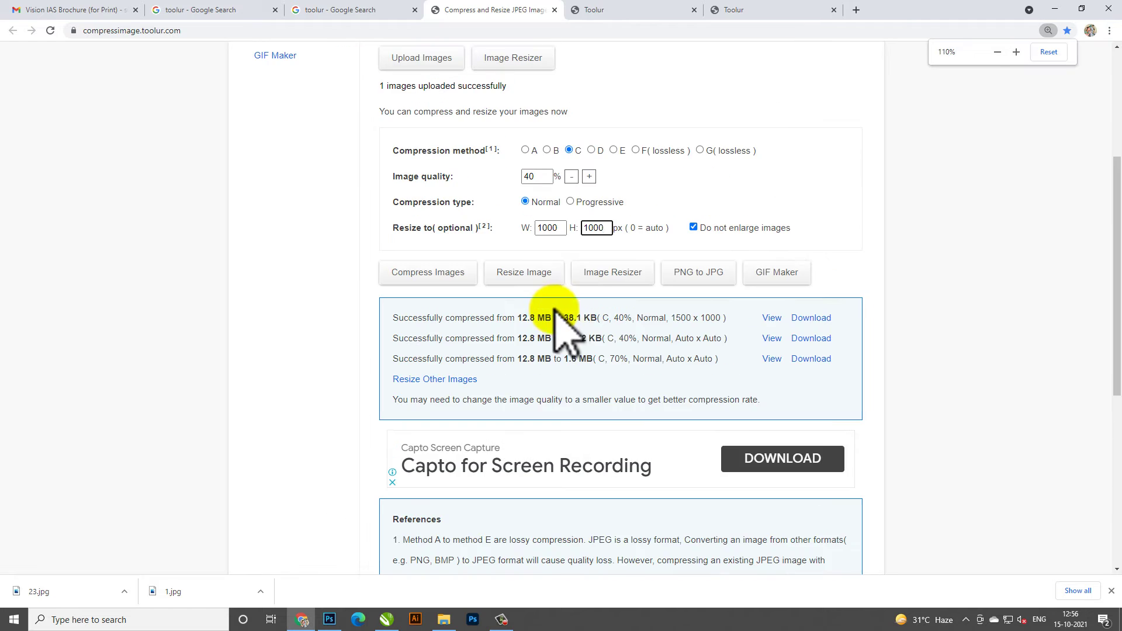
key(ctrl+plus)
key(ctrl+plus)
key(ctrl+plus)
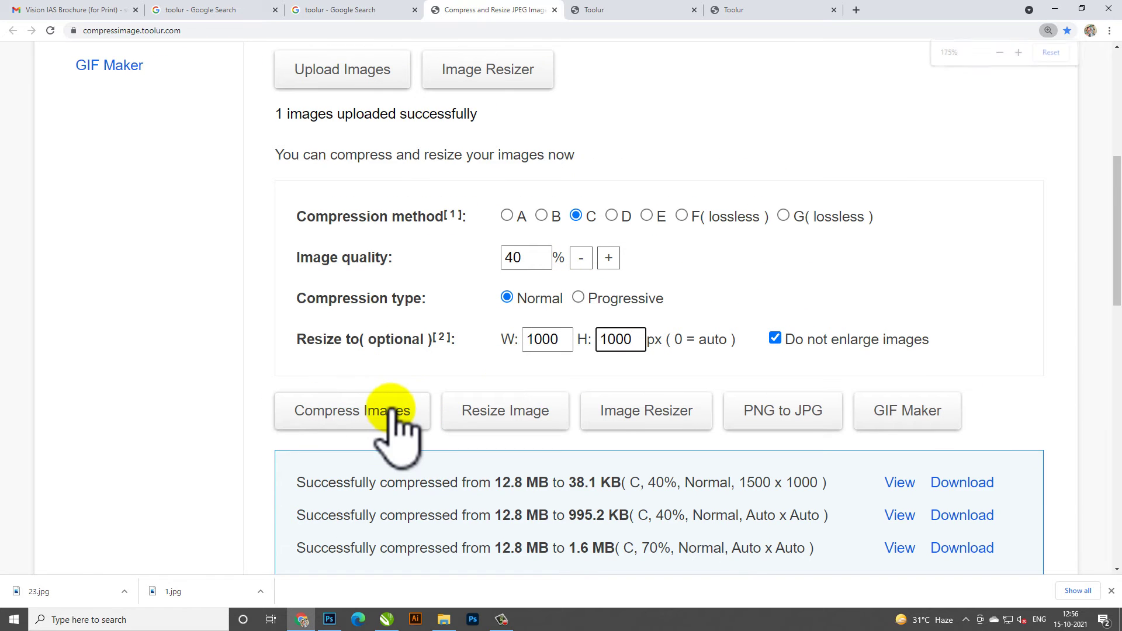
click(393, 410)
scroll(581, 345, down, 1)
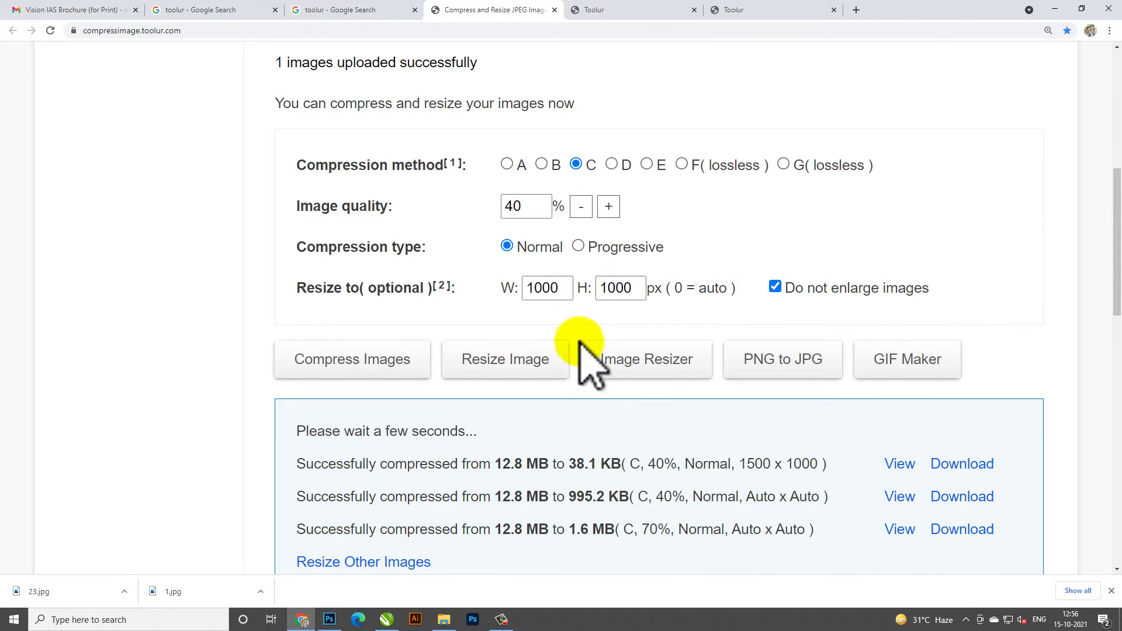
Preview the 27.5 KB result in its own tab at different zoom levels, then return to the compressor.
click(903, 426)
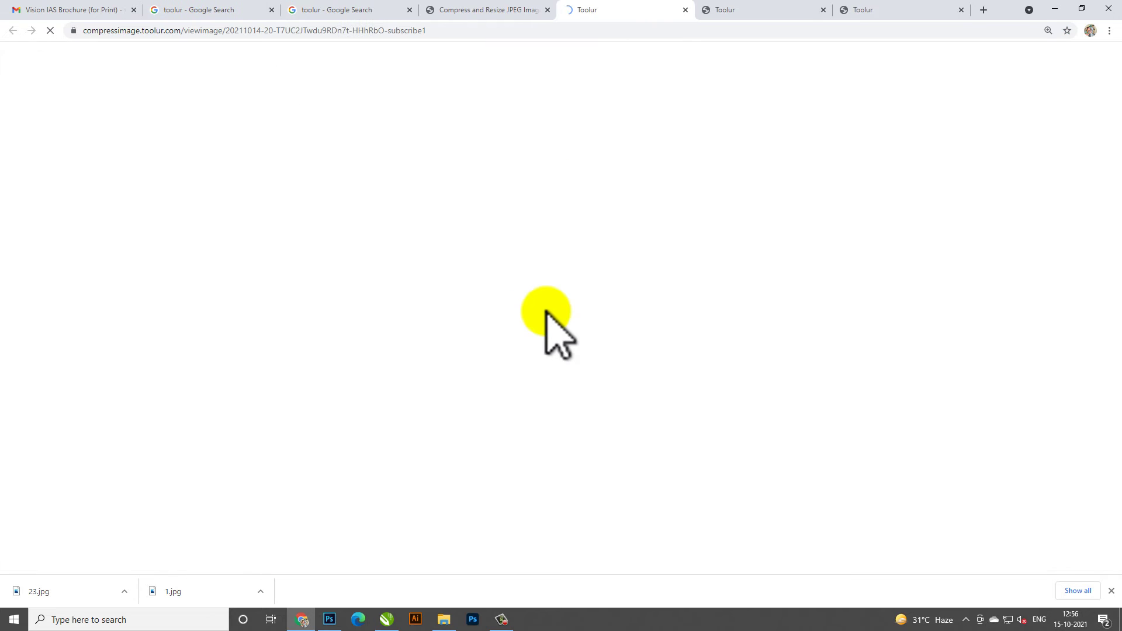
key(ctrl+minus)
key(ctrl+minus)
key(ctrl+minus)
key(ctrl+minus)
key(ctrl+minus)
key(ctrl+minus)
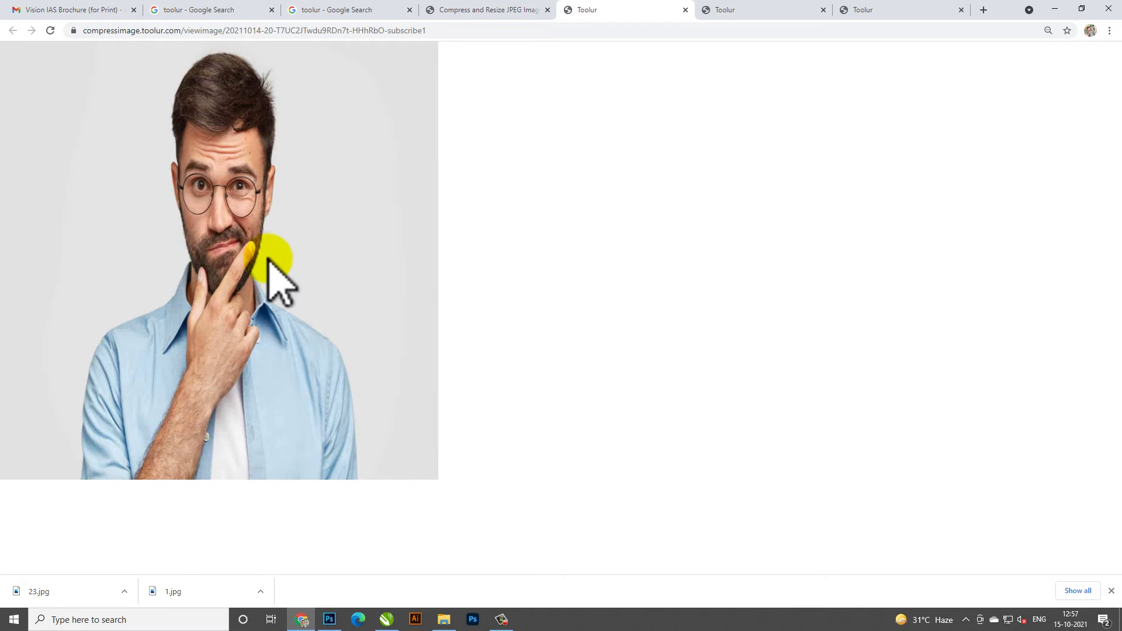
key(ctrl+plus)
key(ctrl+plus)
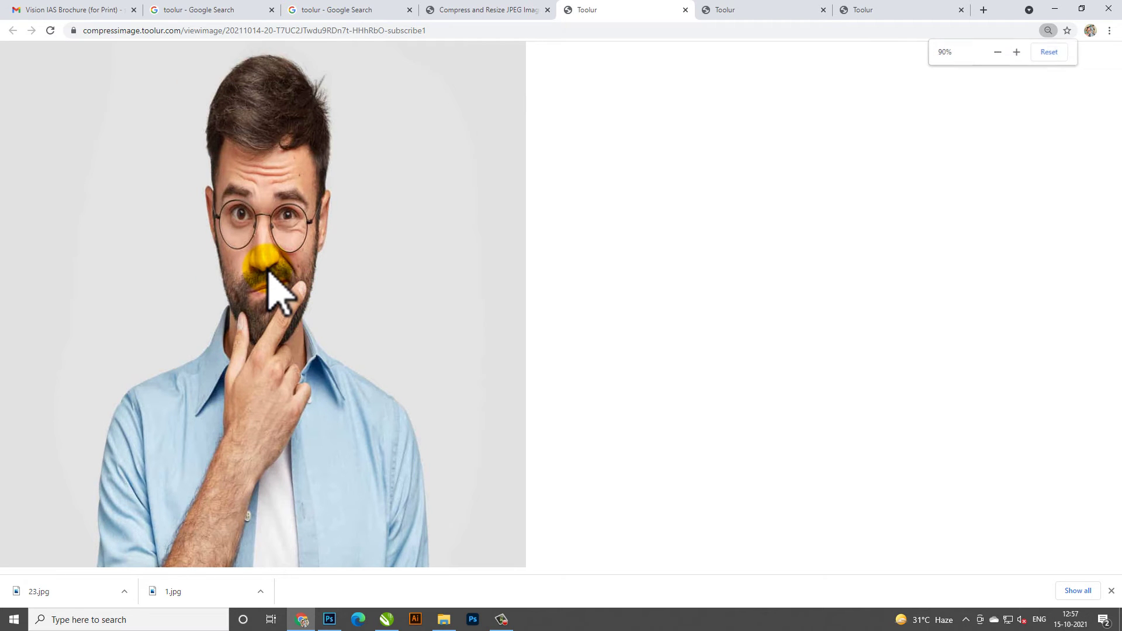
click(444, 10)
Change width to 0 (Auto), keep height 1000, and compress to get a 38.1 KB result.
key(ctrl+plus)
key(ctrl+plus)
key(ctrl+plus)
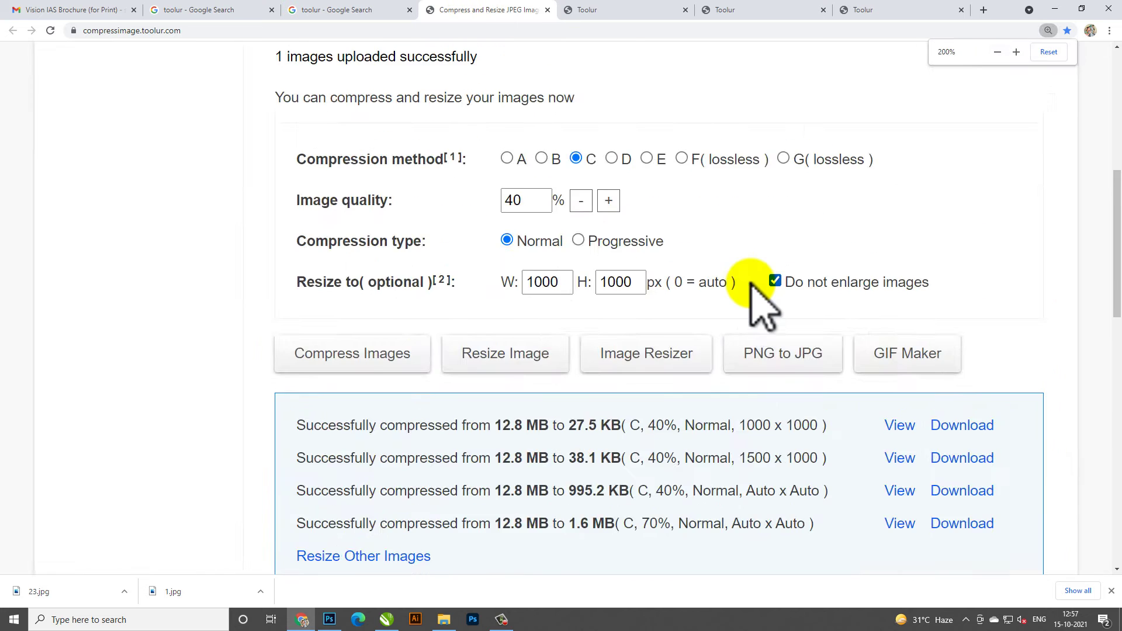
key(ctrl+minus)
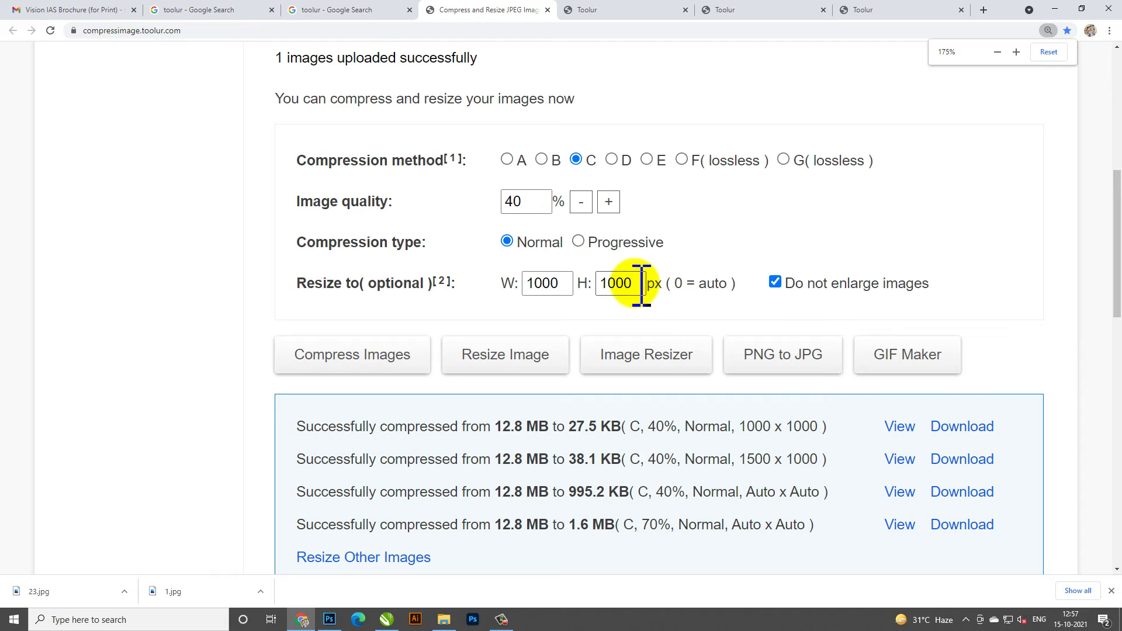
double_click(641, 285)
drag(569, 287, 465, 276)
text(0)
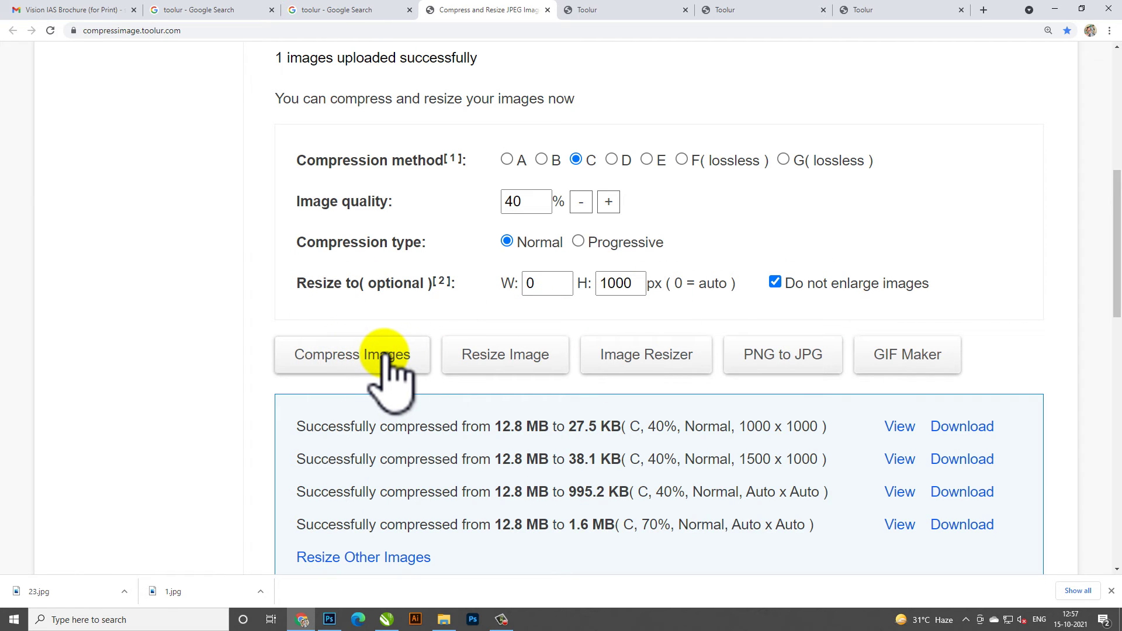
click(386, 354)
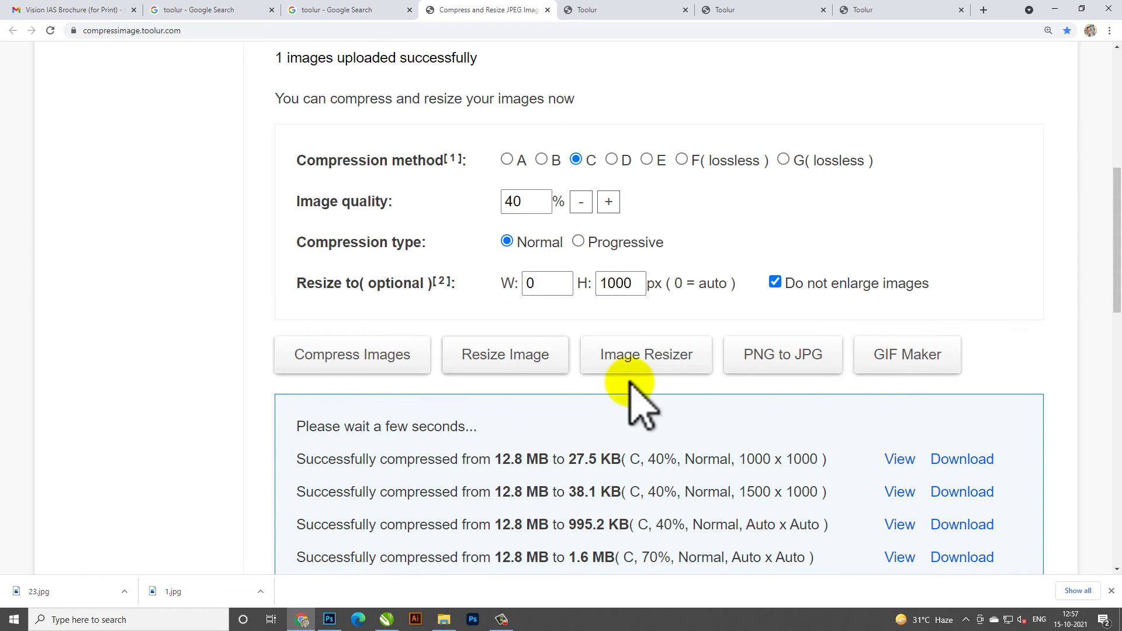
Preview the 38.1 KB result and compare it against the 1000 x 1000 preview tab.
click(903, 429)
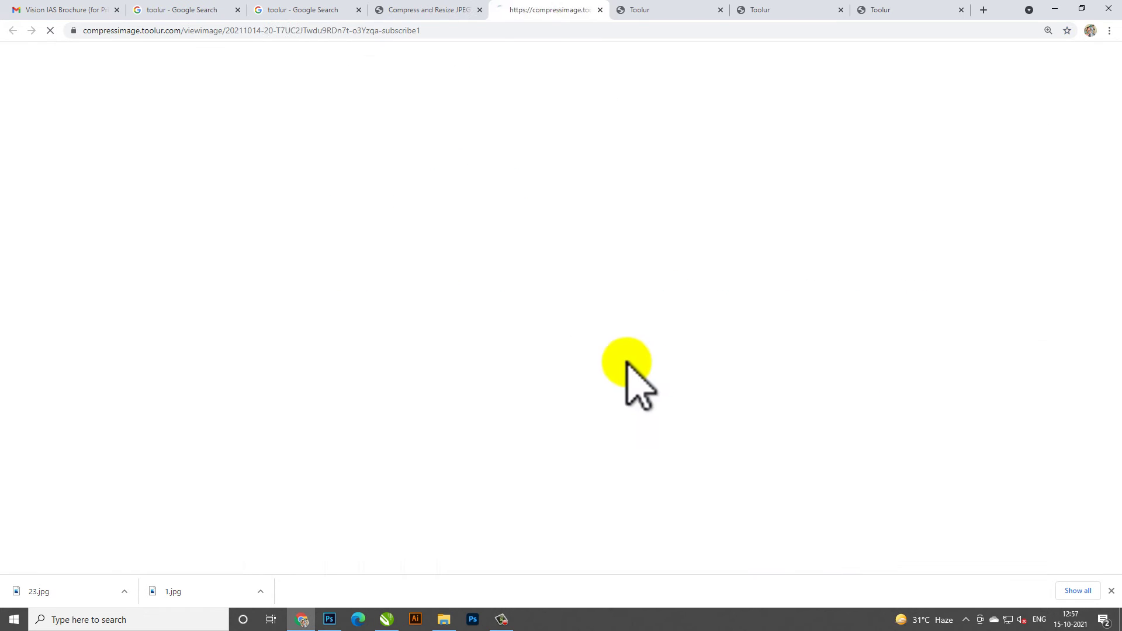
key(ctrl+minus)
key(ctrl+minus)
key(ctrl+minus)
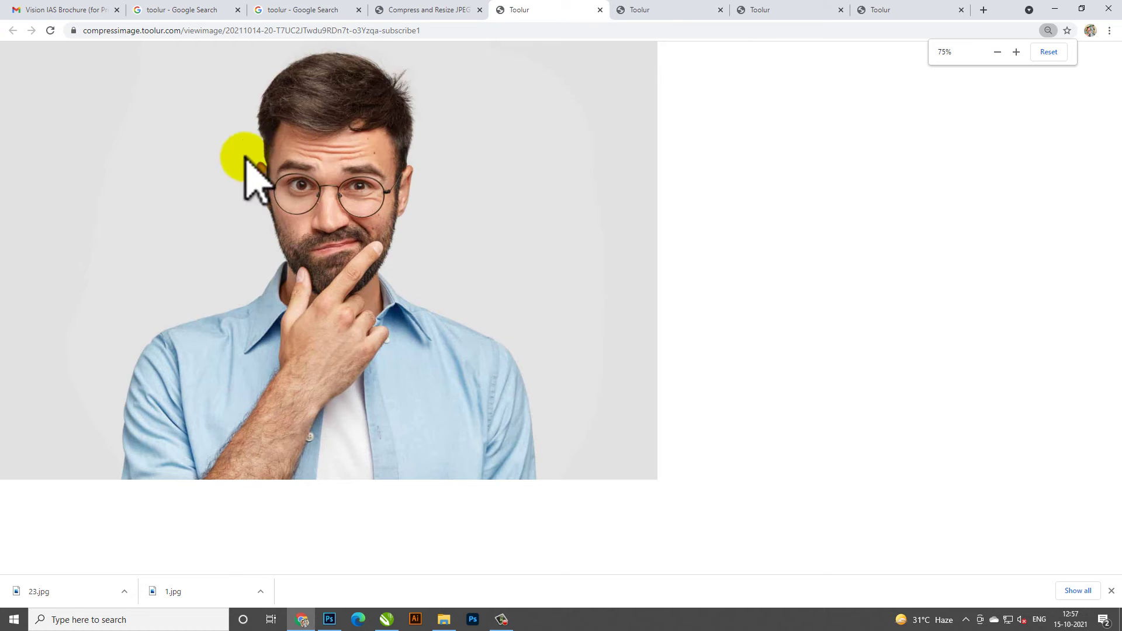
click(701, 9)
key(ctrl+plus)
key(ctrl+plus)
key(ctrl+plus)
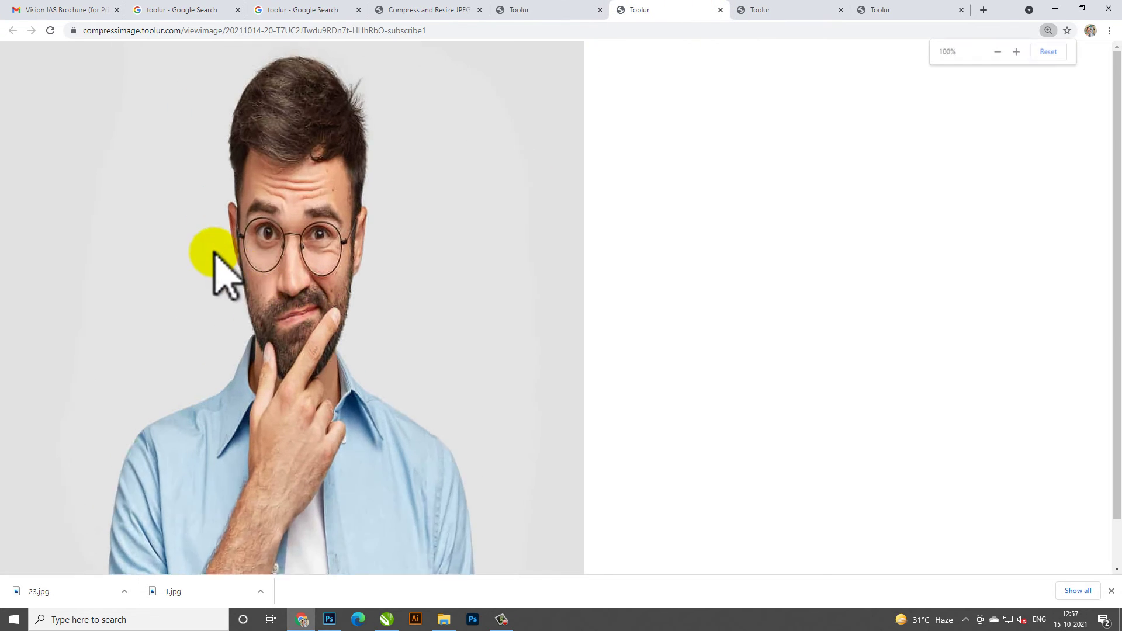
key(ctrl+plus)
key(ctrl+minus)
key(ctrl+plus)
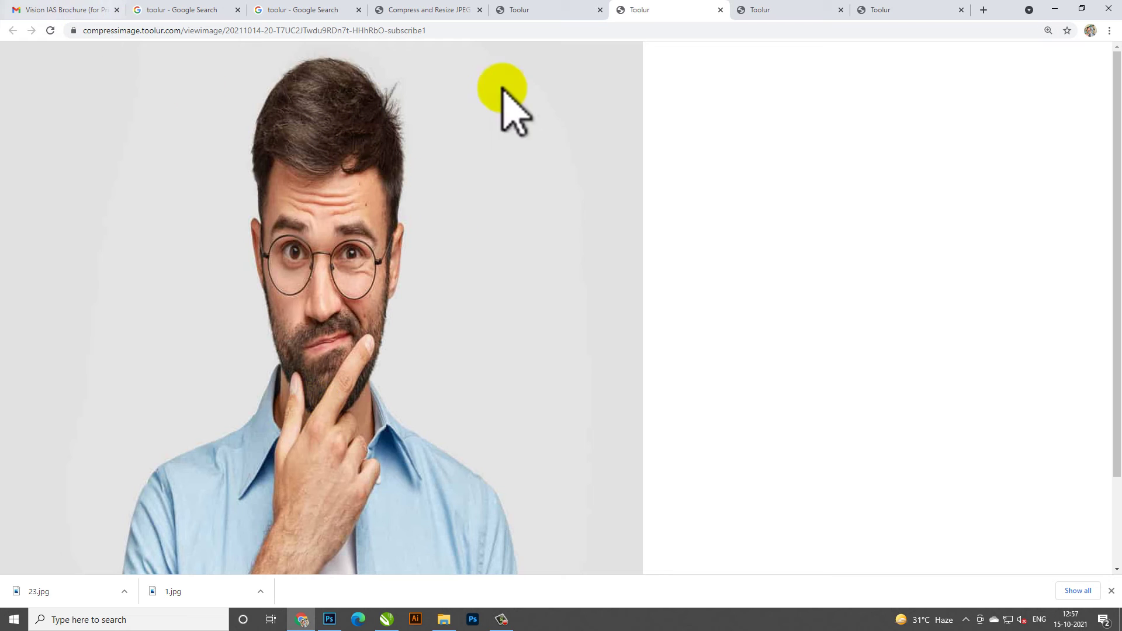
click(589, 10)
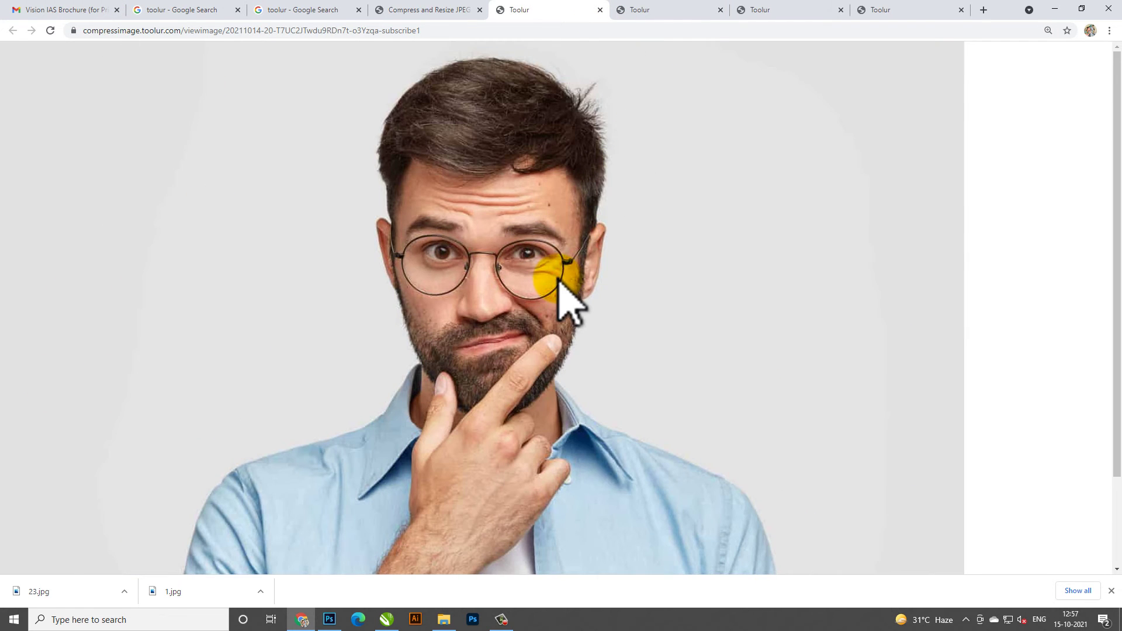
key(ctrl+minus)
key(ctrl+minus)
click(478, 5)
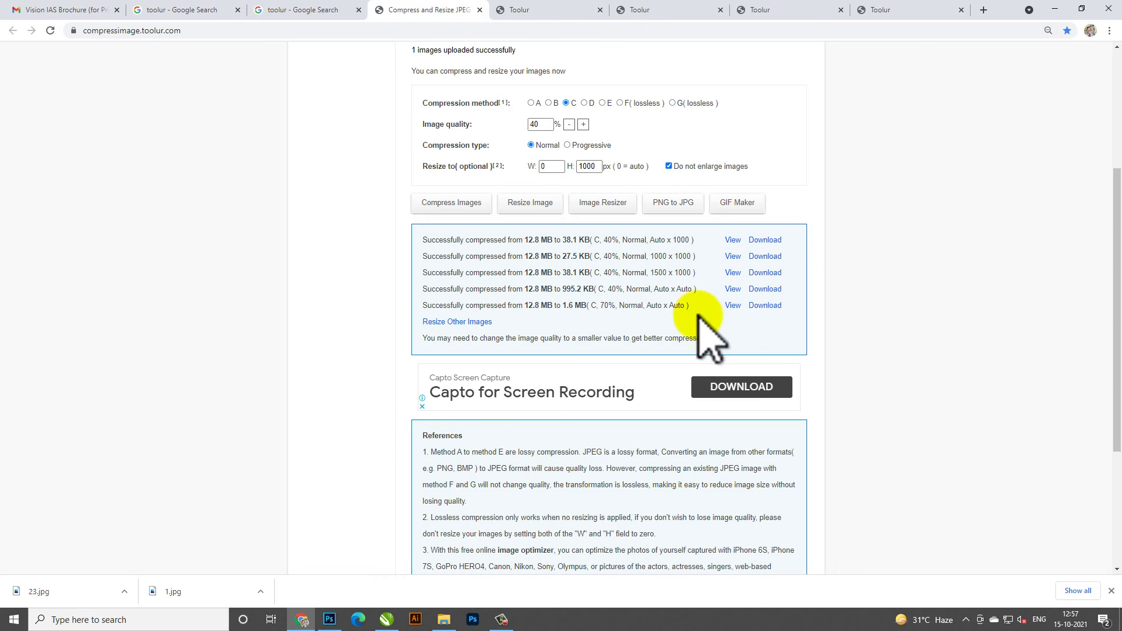
Zoom in and review the five compression result lines by highlighting their text.
key(ctrl+plus)
key(ctrl+plus)
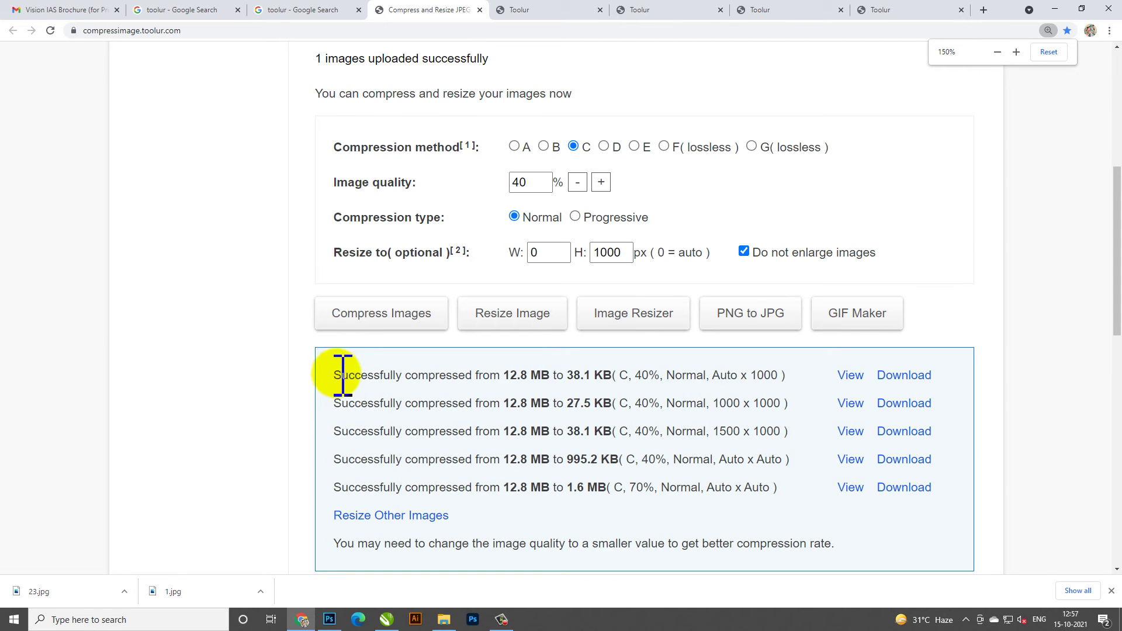
drag(342, 375, 1002, 561)
click(779, 359)
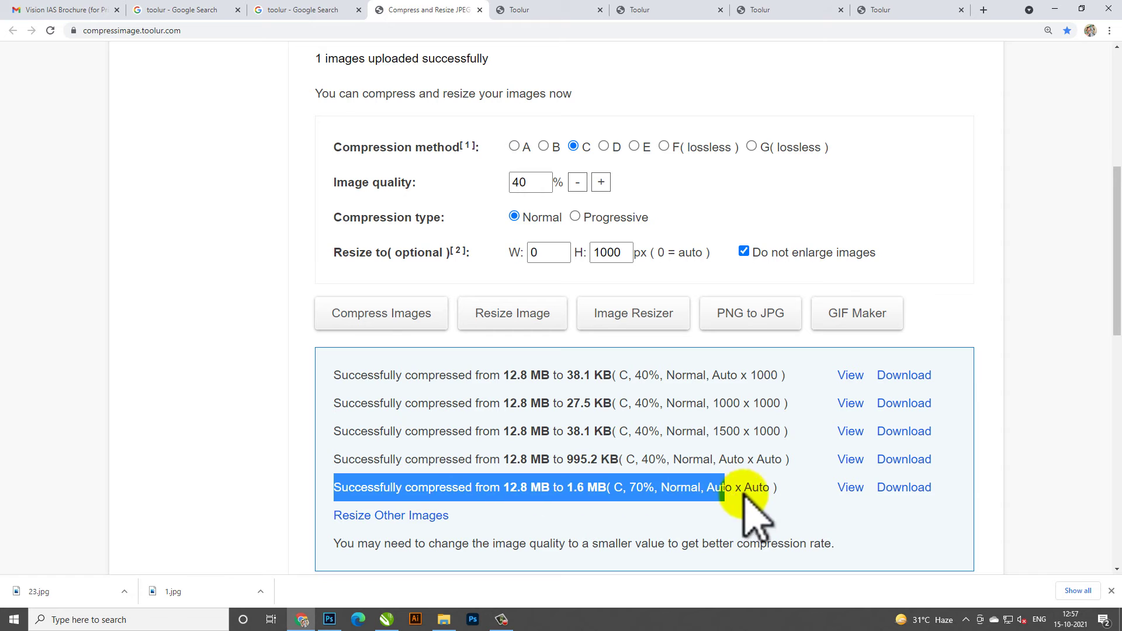
mouse_move(424, 487)
mouse_down()
mouse_move(327, 463)
mouse_move(760, 487)
mouse_up()
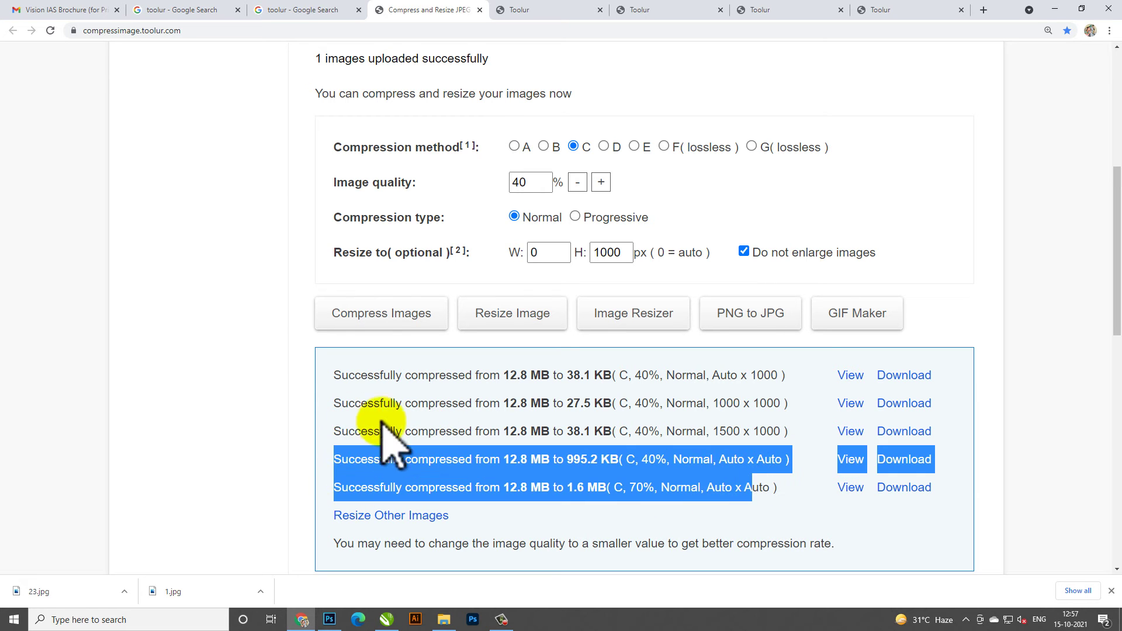
drag(333, 439, 676, 426)
click(434, 409)
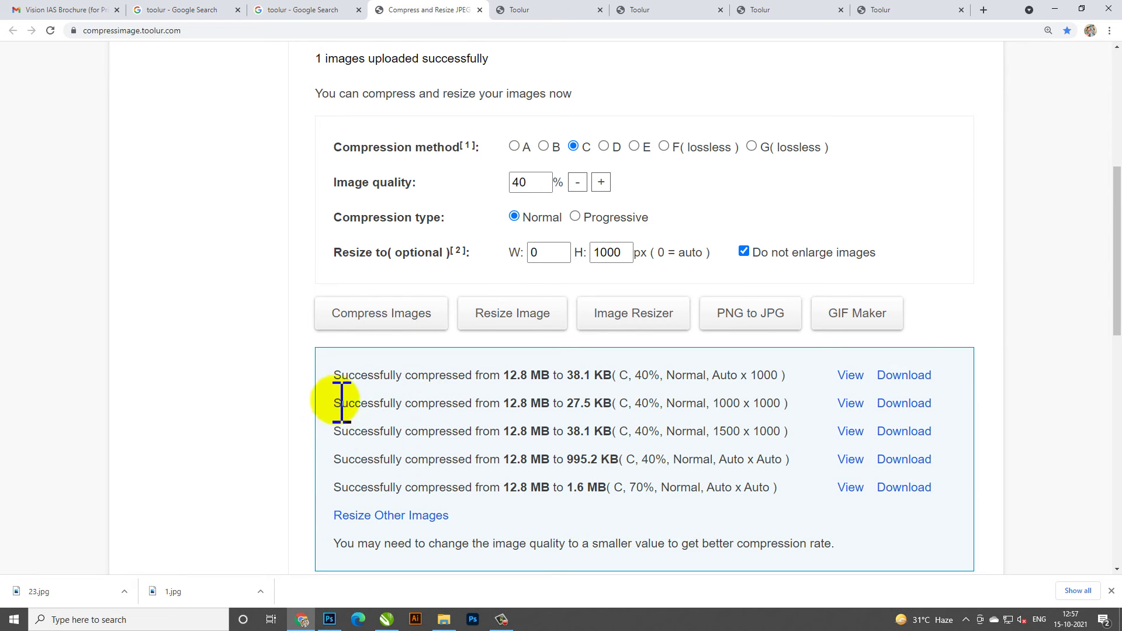
drag(334, 375, 481, 395)
click(392, 376)
drag(341, 374, 767, 377)
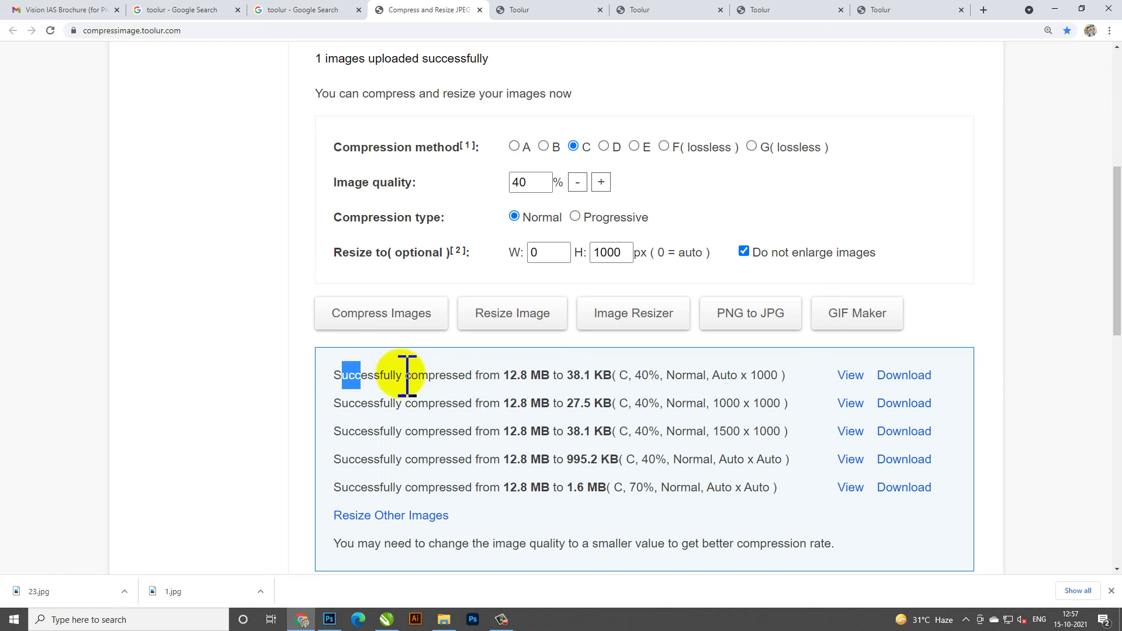
click(1065, 378)
text(3)
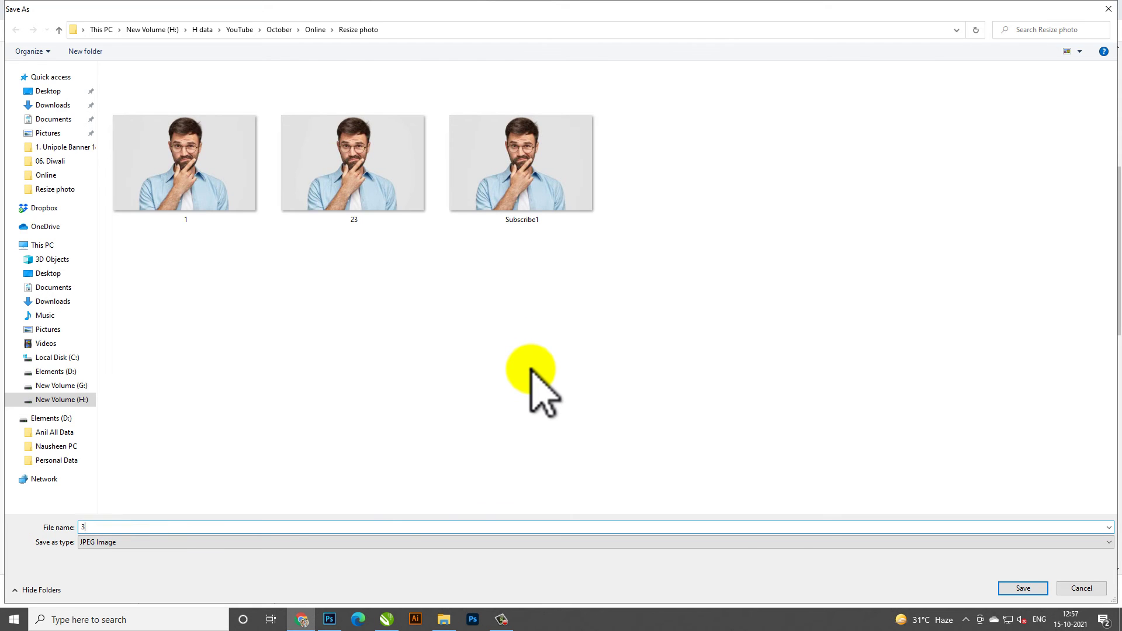
Save the Auto x 1000 result as 3.jpg and show it in the Resize photo folder.
key(Return)
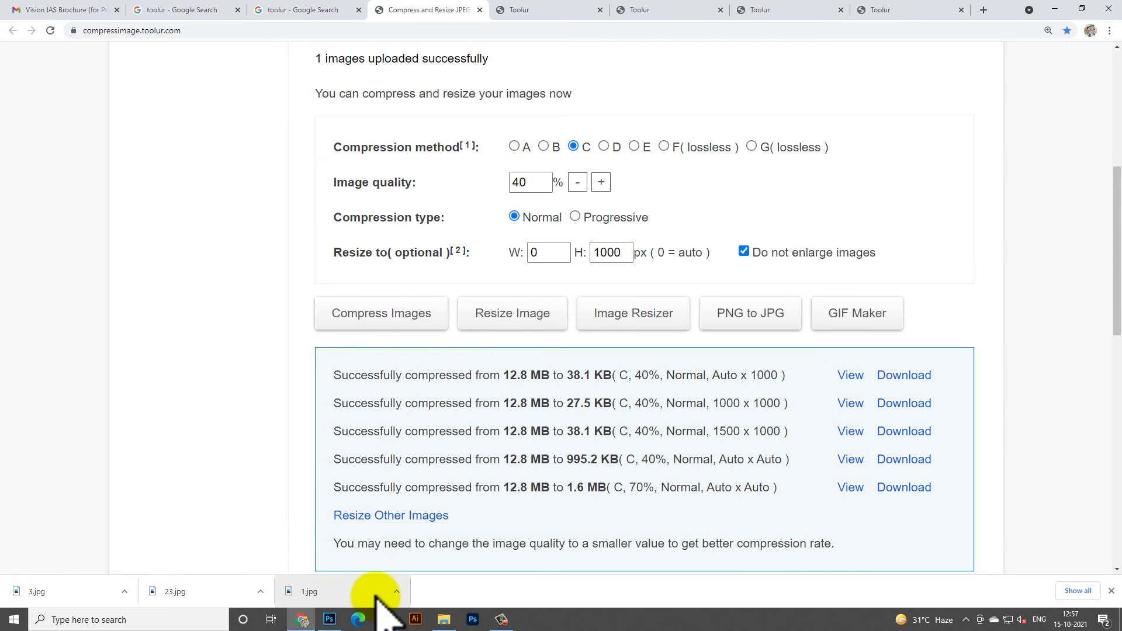
click(396, 592)
click(409, 558)
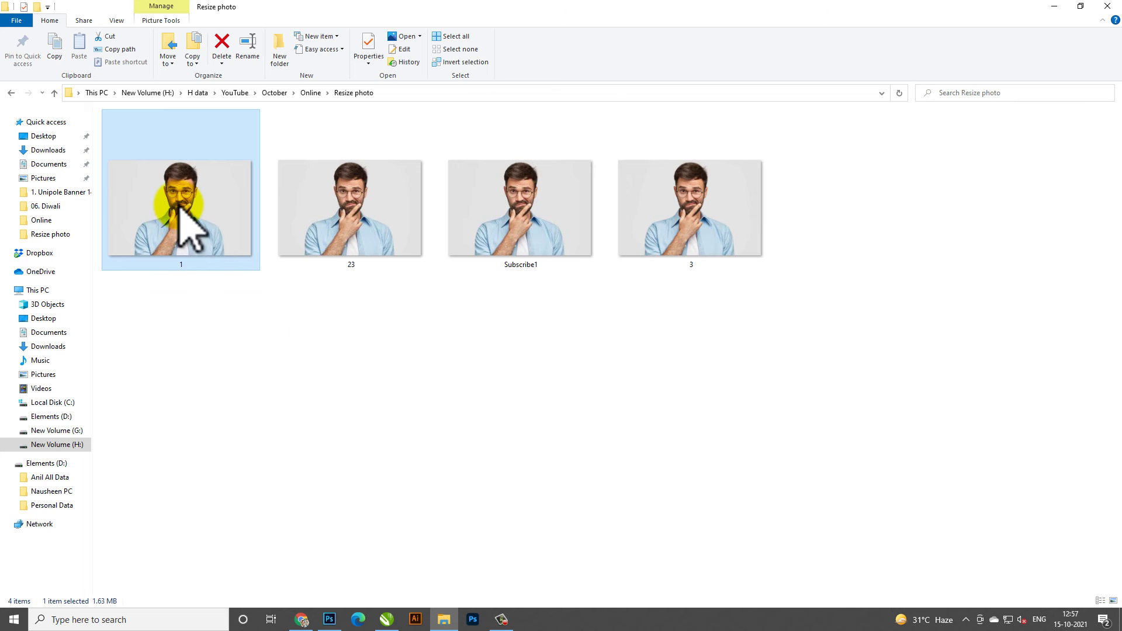
Open 1.jpg, Subscribe1 and 3.jpg in Photos one after another, closing the viewer between them.
double_click(178, 205)
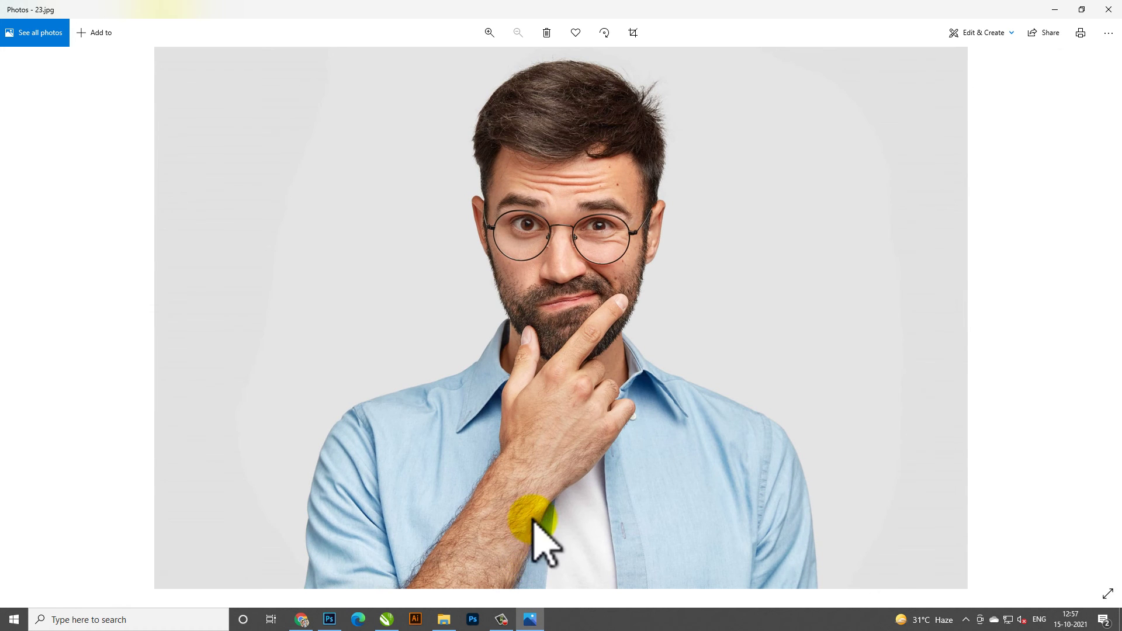
click(1108, 32)
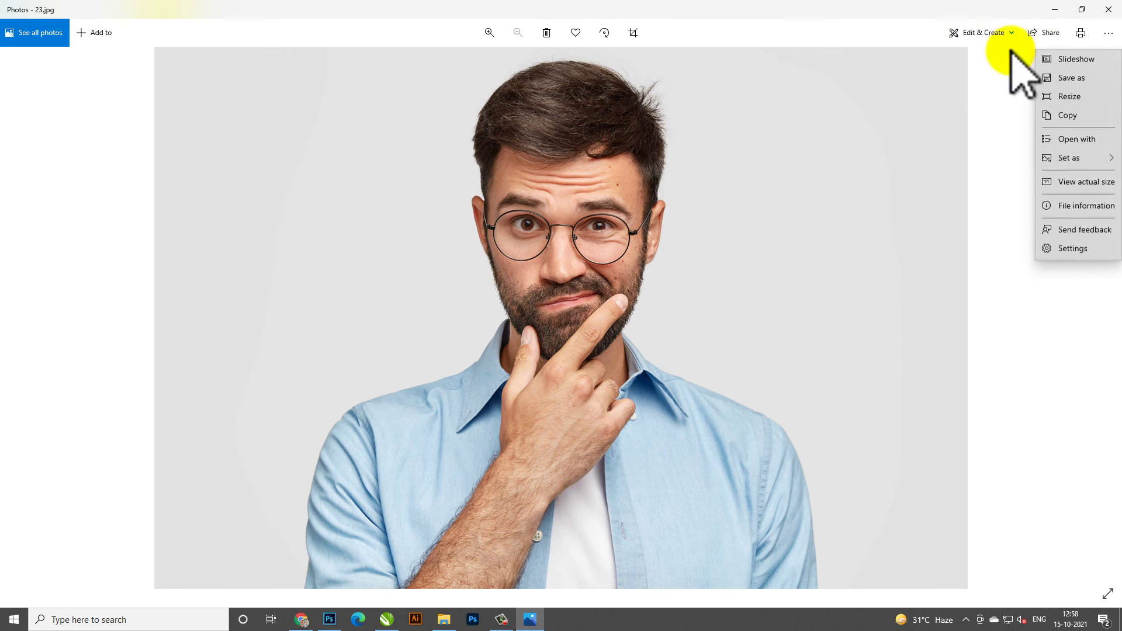
click(1108, 10)
click(521, 202)
double_click(522, 199)
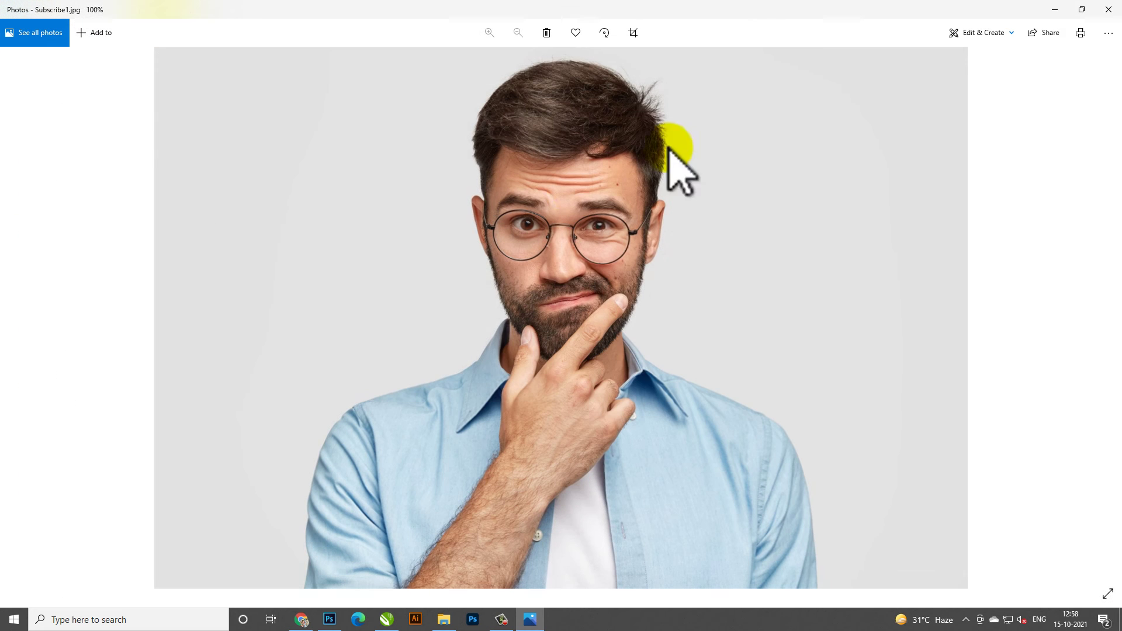
click(1109, 10)
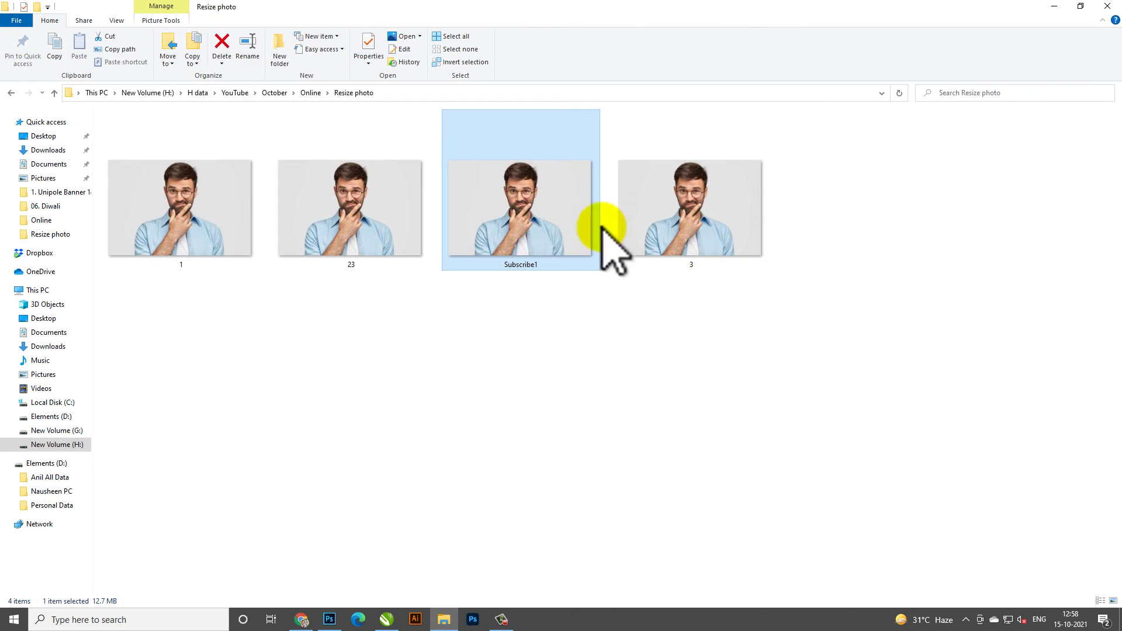
double_click(701, 216)
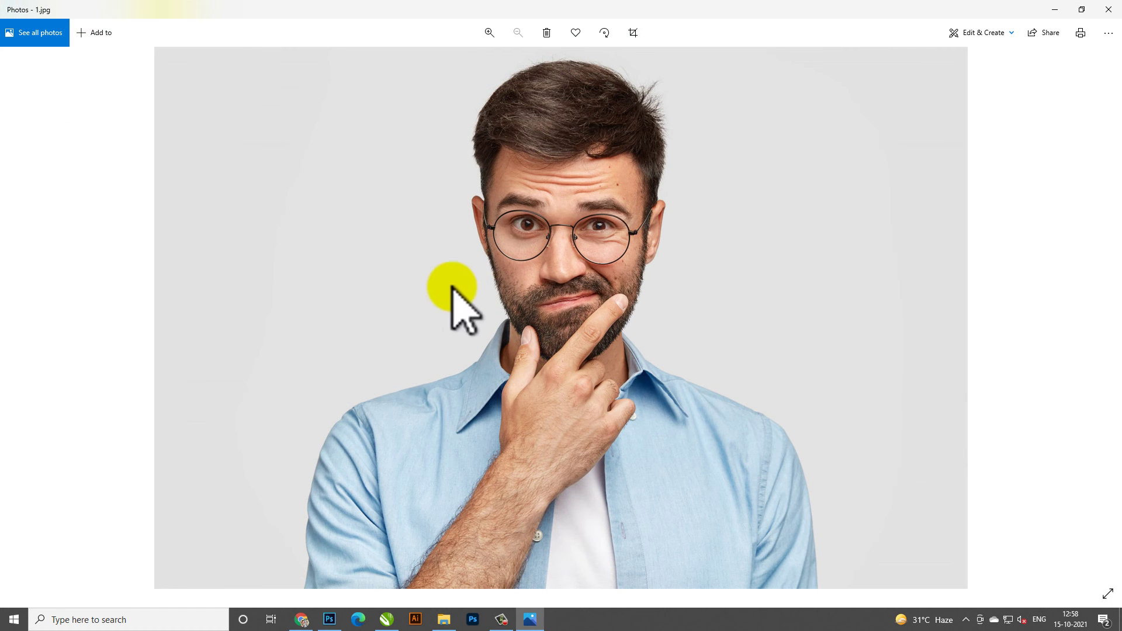
Reopen 1.jpg in Photos and zoom in on the face.
click(1108, 9)
double_click(170, 208)
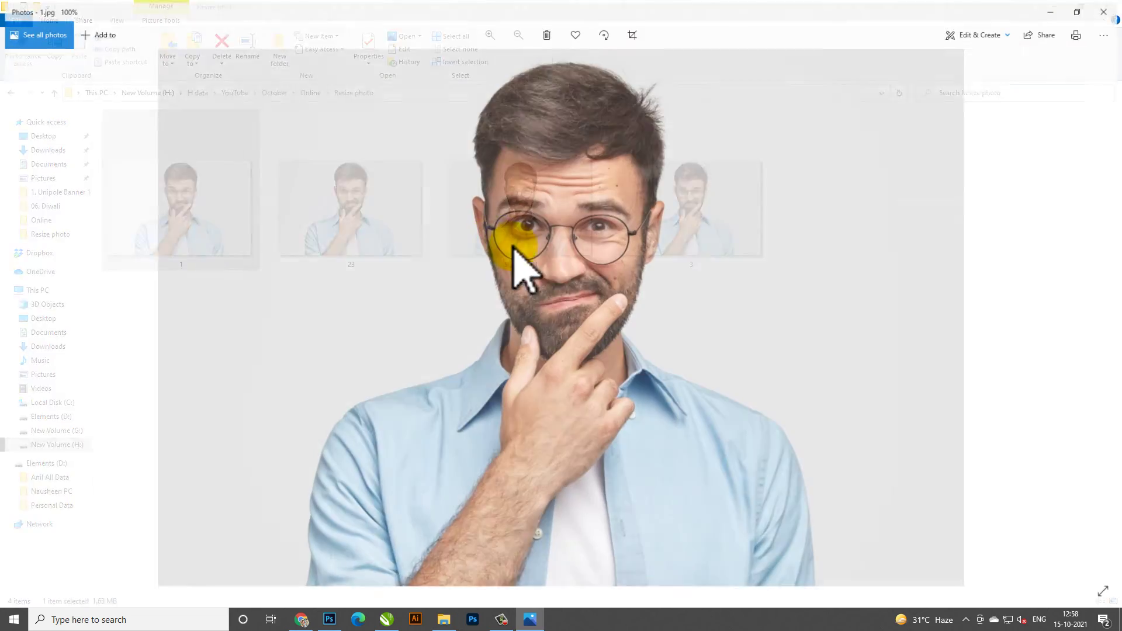
scroll(585, 246, up, 1)
scroll(579, 251, up, 2)
scroll(581, 289, down, 1)
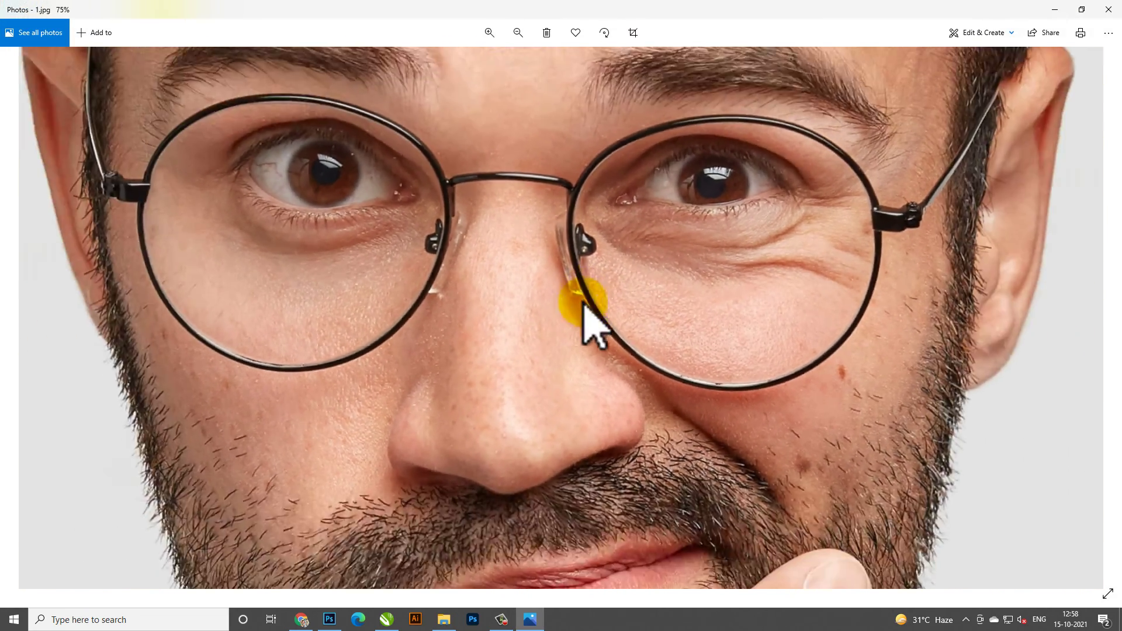
scroll(603, 375, down, 2)
click(1109, 10)
Open Subscribe1.jpg and zoom in on the face for comparison.
click(488, 200)
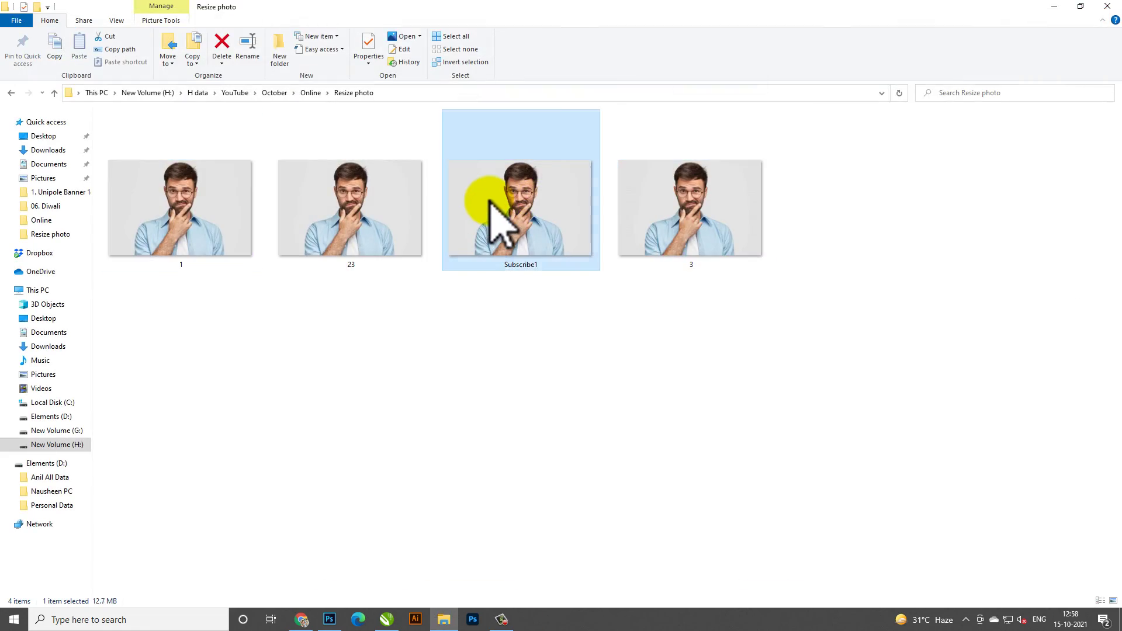
double_click(490, 201)
scroll(611, 309, up, 1)
scroll(605, 333, up, 1)
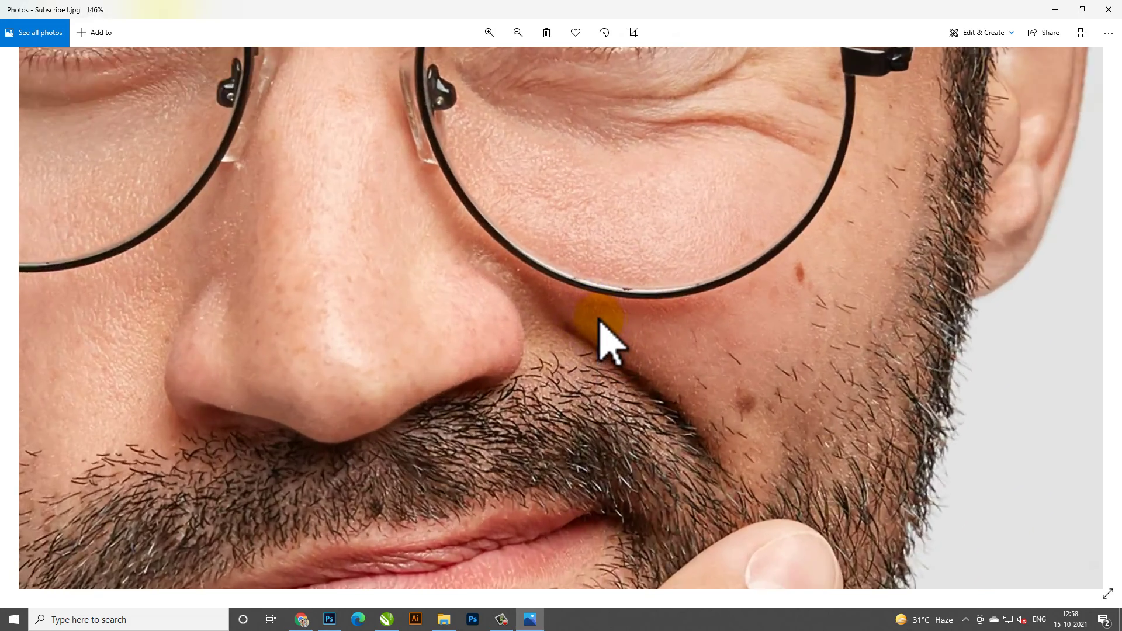
scroll(599, 321, up, 1)
scroll(604, 330, down, 3)
click(1108, 10)
Open 3.jpg, zoom in and out on the face, then close Photos.
click(722, 251)
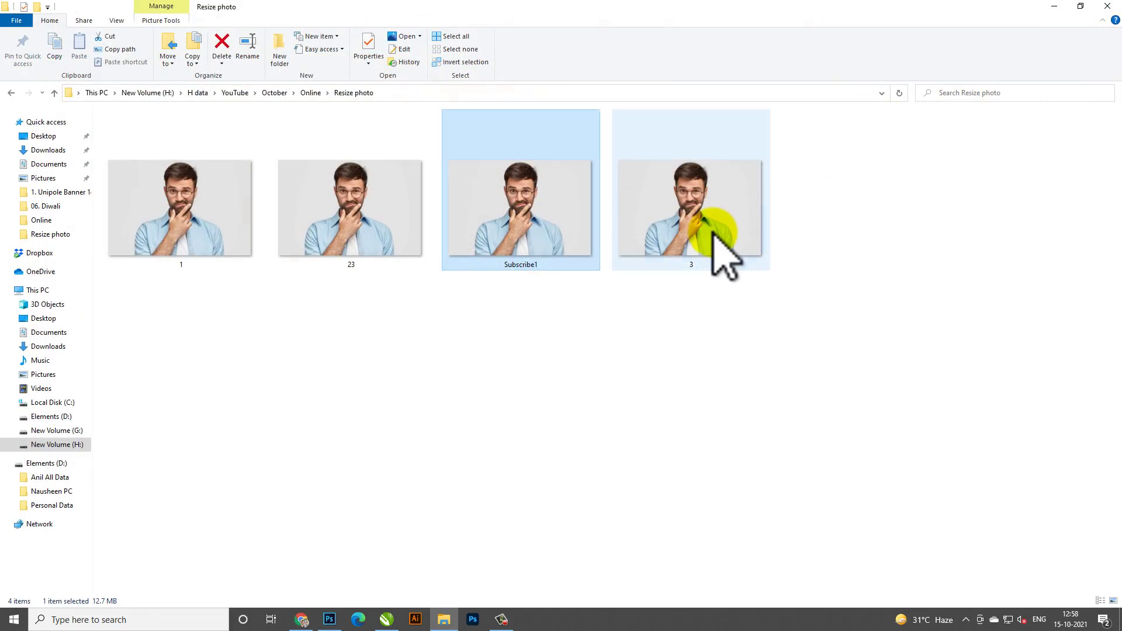
double_click(721, 251)
scroll(552, 316, up, 1)
scroll(546, 312, up, 1)
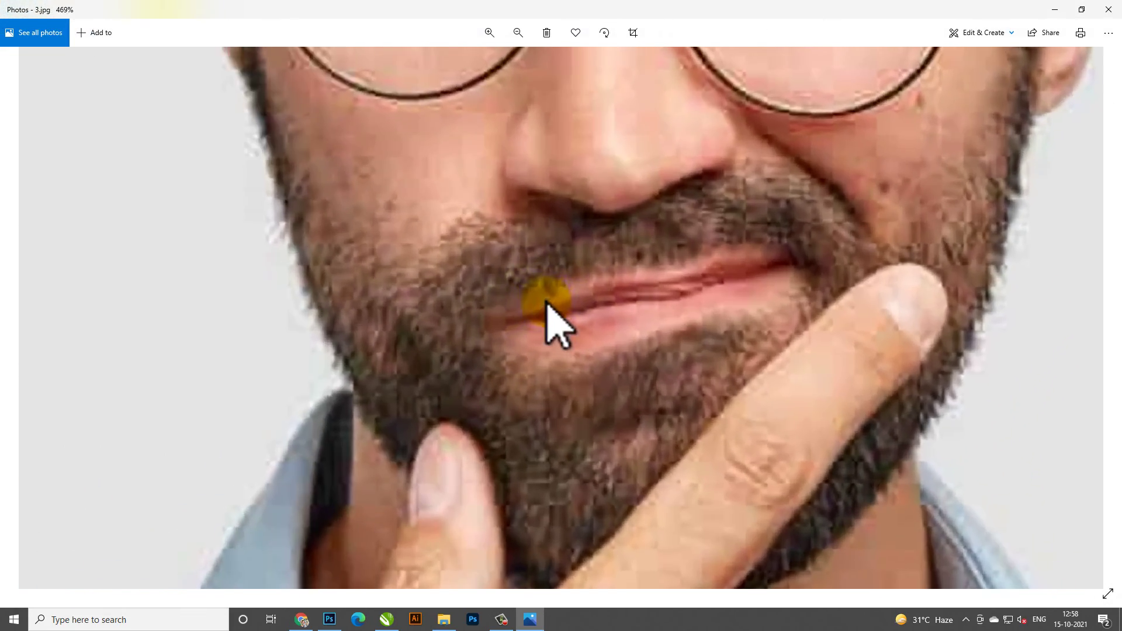
scroll(537, 409, up, 1)
scroll(514, 379, down, 1)
scroll(488, 310, down, 1)
scroll(482, 327, down, 1)
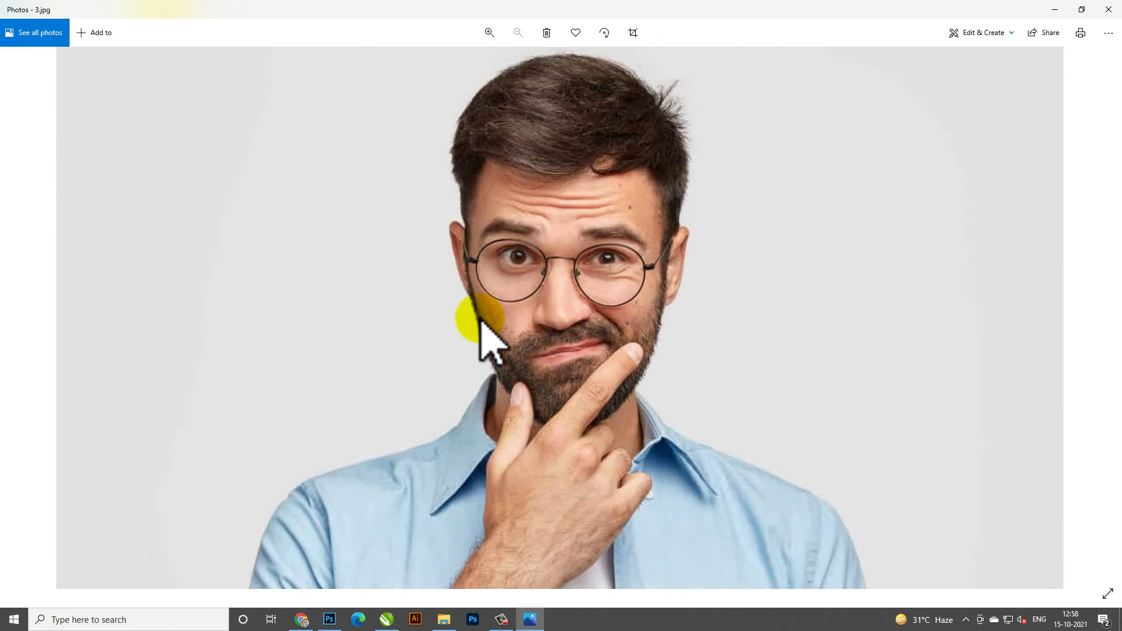
scroll(478, 326, down, 1)
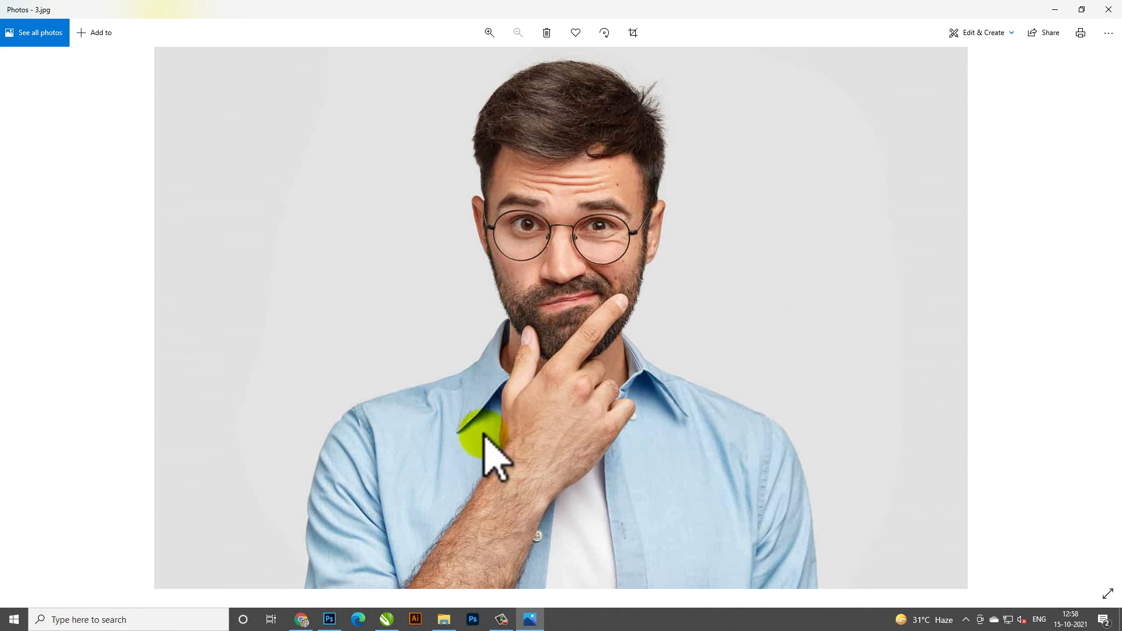
scroll(561, 312, up, 1)
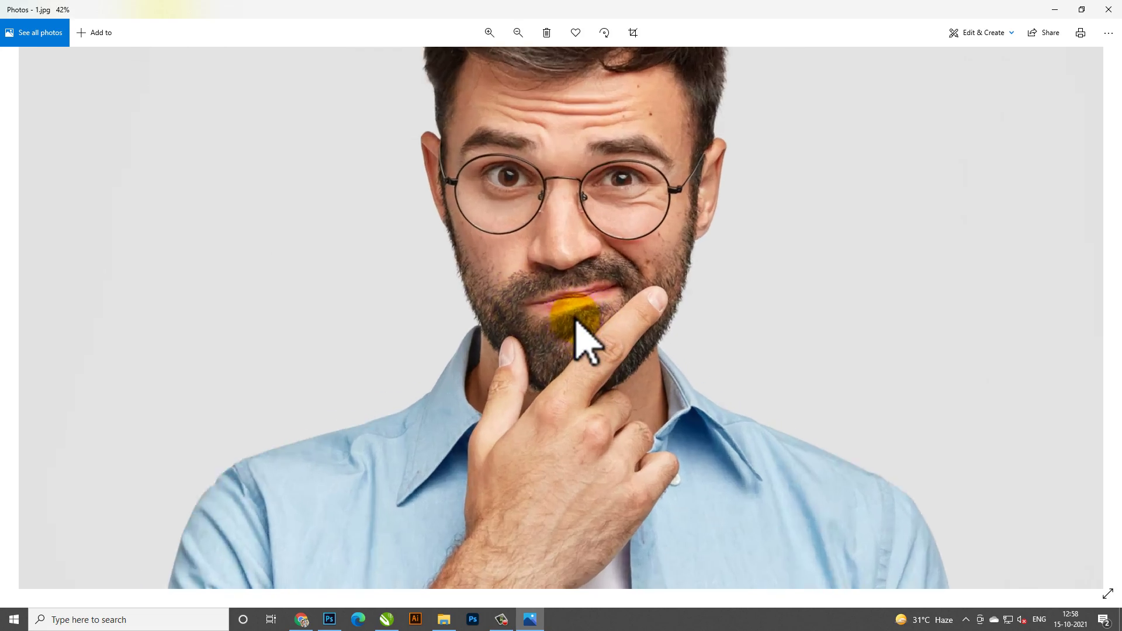
scroll(577, 317, up, 1)
scroll(576, 319, up, 1)
scroll(576, 320, up, 1)
scroll(577, 320, down, 1)
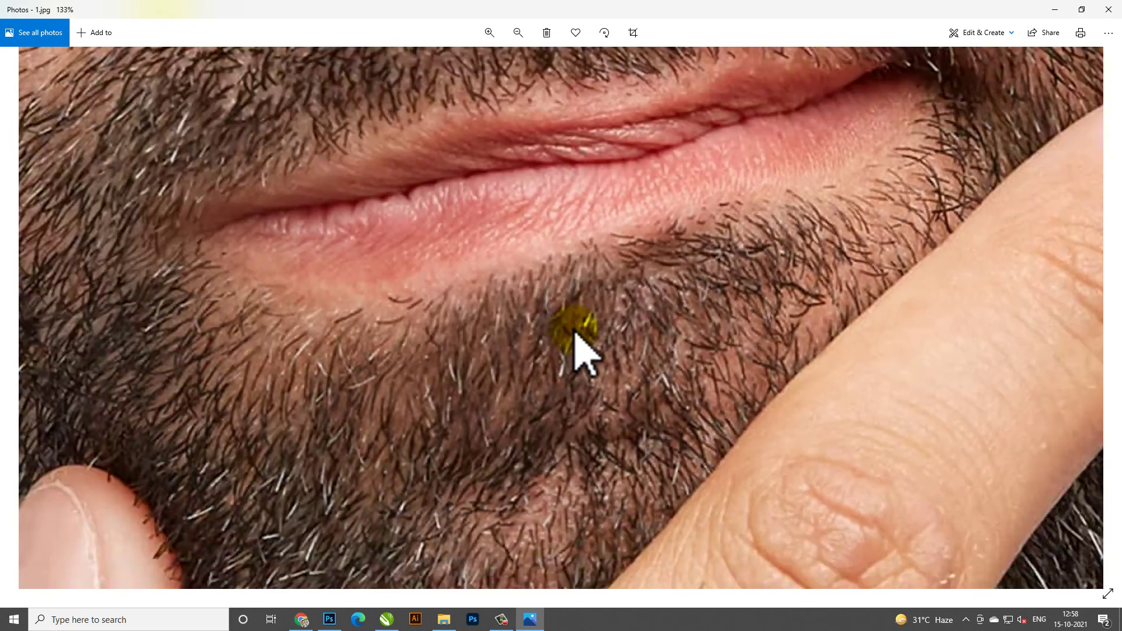
scroll(577, 320, down, 1)
scroll(577, 327, down, 1)
scroll(576, 336, down, 1)
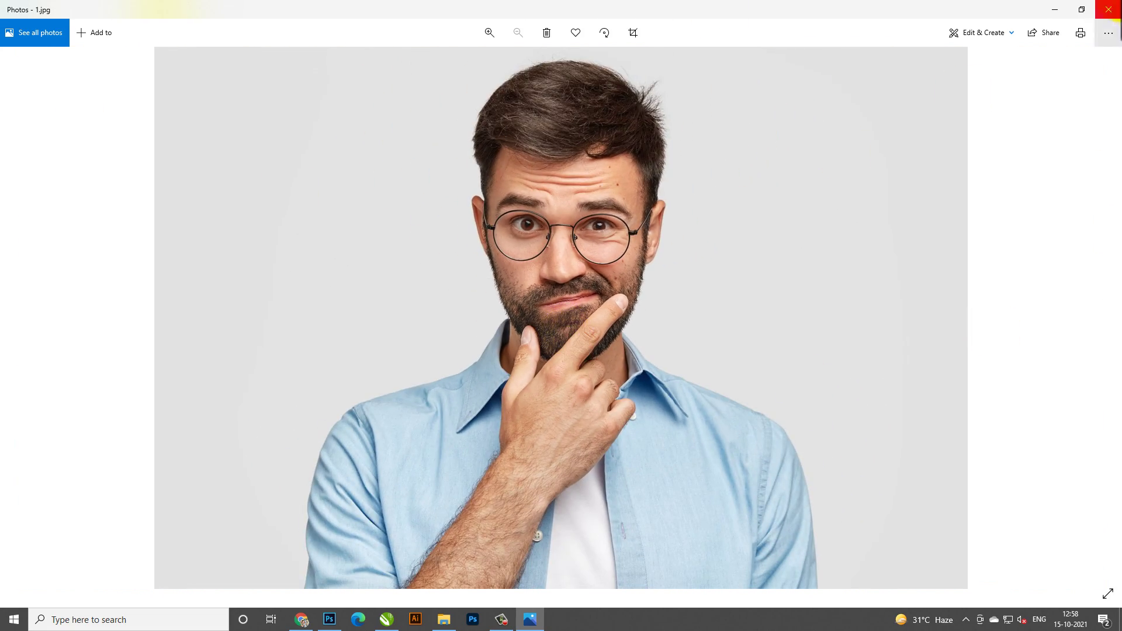
click(1108, 10)
click(301, 620)
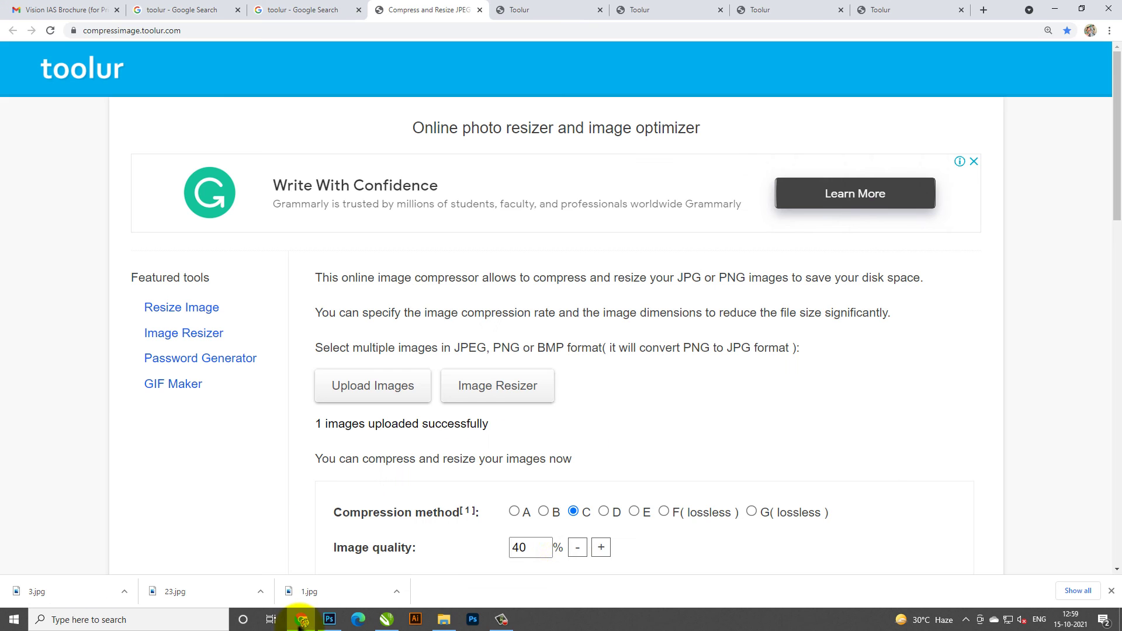
drag(323, 279, 826, 376)
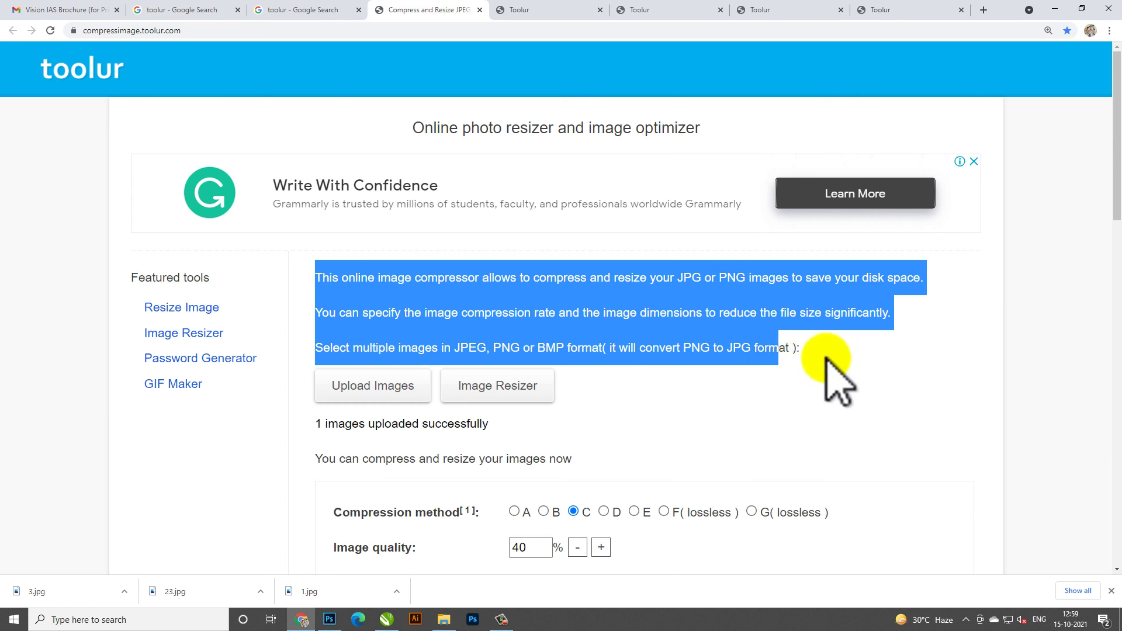
click(646, 351)
scroll(643, 348, down, 1)
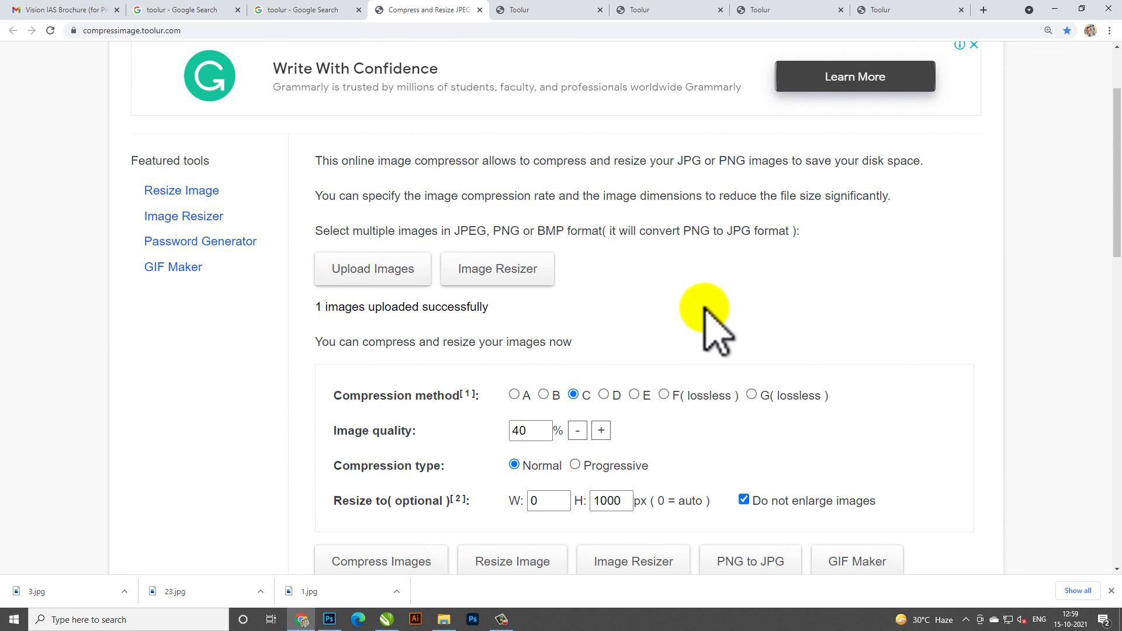
scroll(736, 362, down, 3)
scroll(914, 450, down, 2)
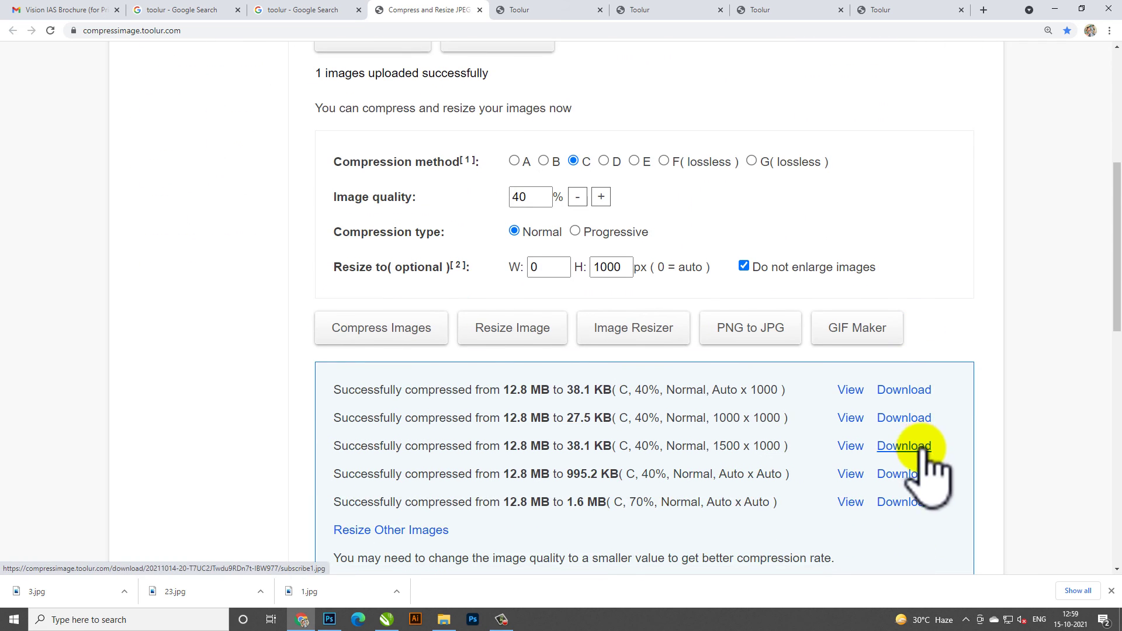
scroll(514, 251, down, 2)
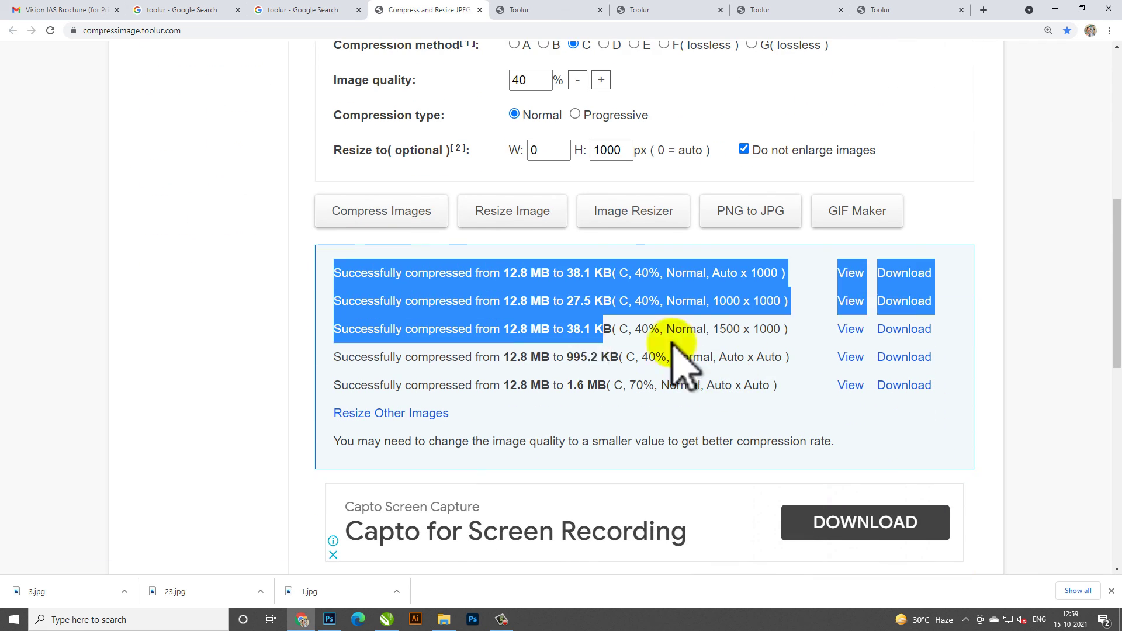
drag(342, 272, 969, 401)
click(989, 393)
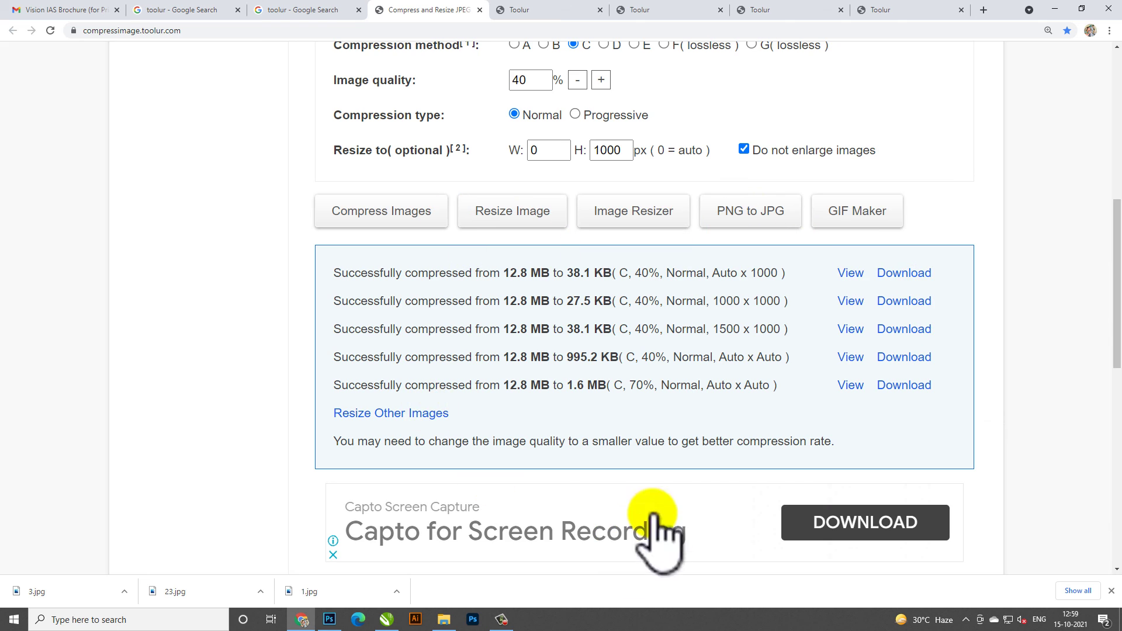
scroll(656, 514, up, 2)
scroll(672, 479, up, 6)
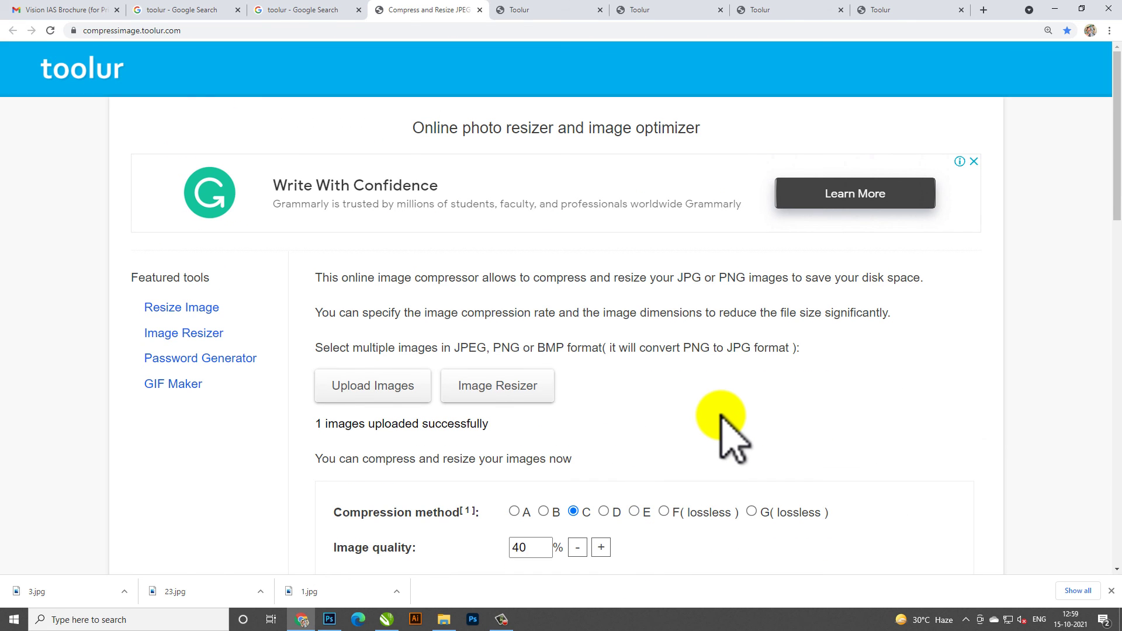